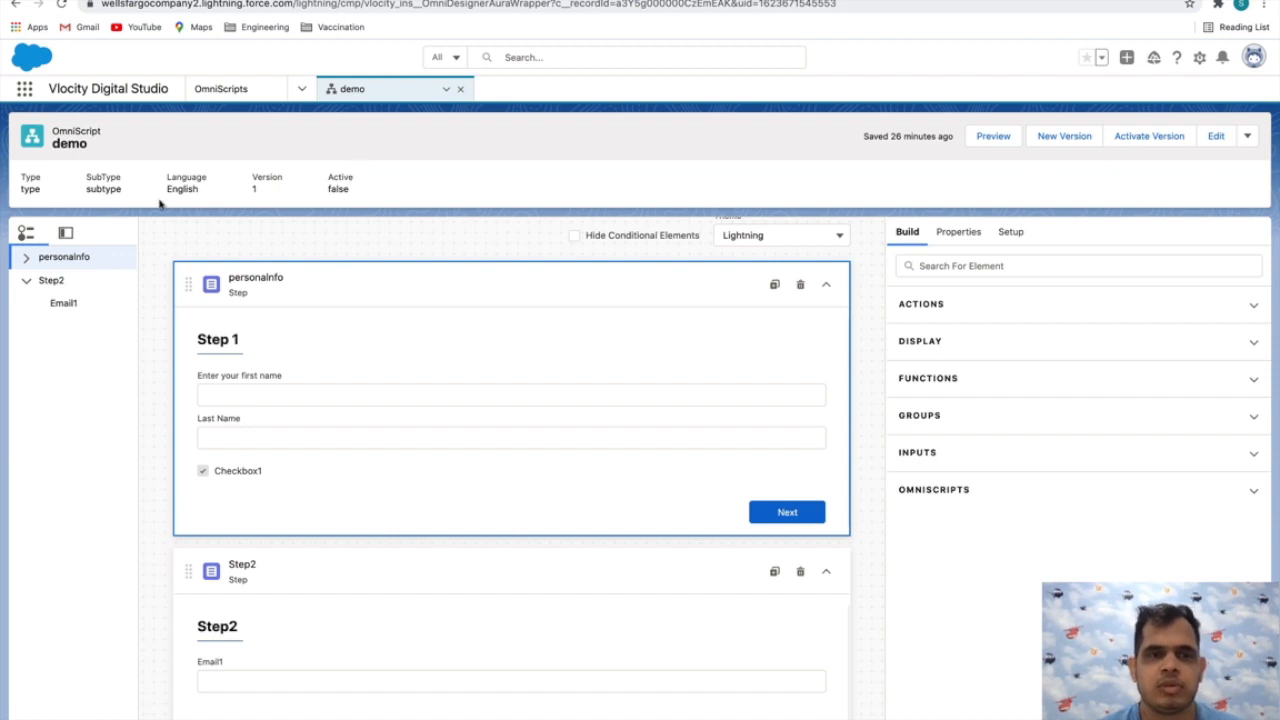
Expand the personaInfo step in the element tree and examine the properties of the lastName field
click(28, 259)
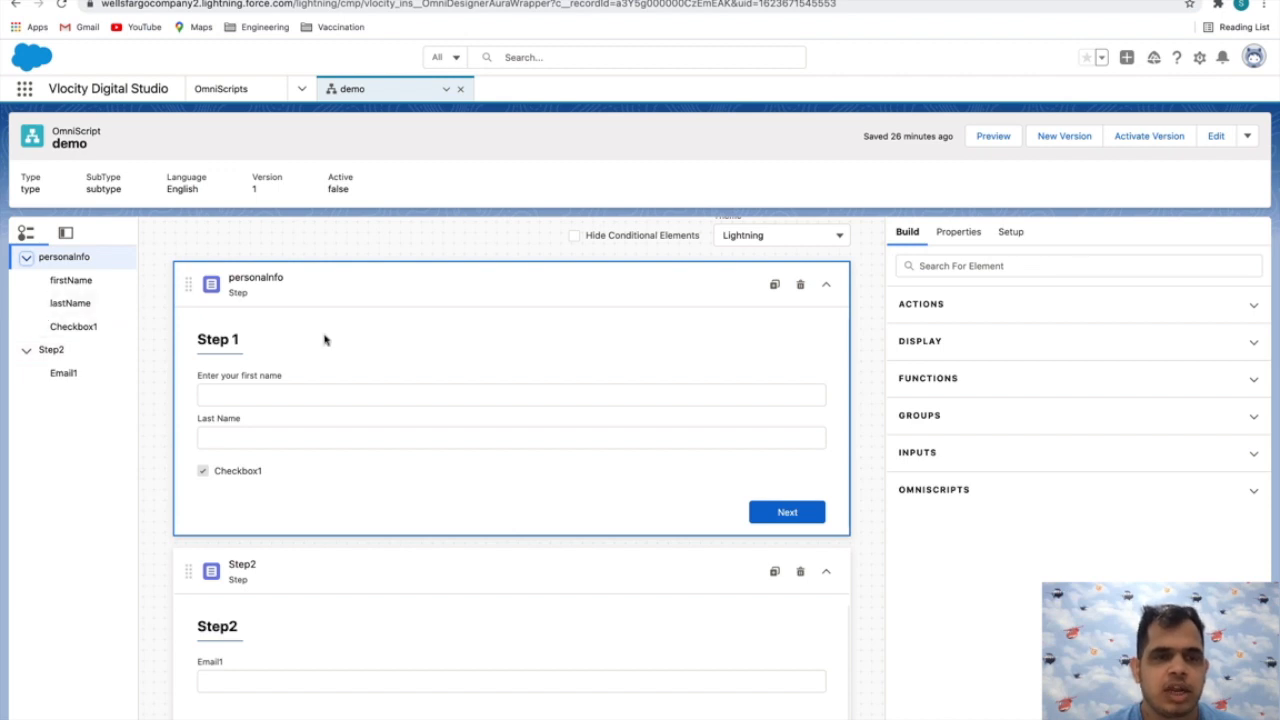
scroll(324, 340, down, 1)
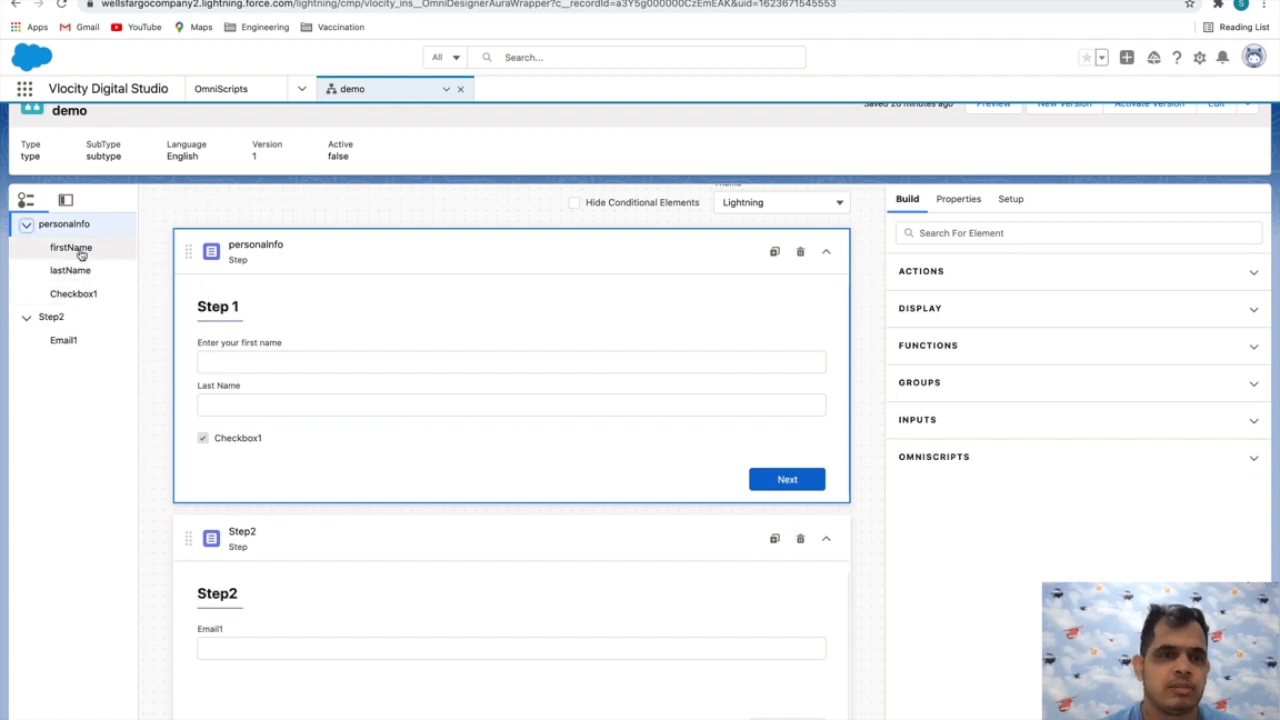
click(70, 270)
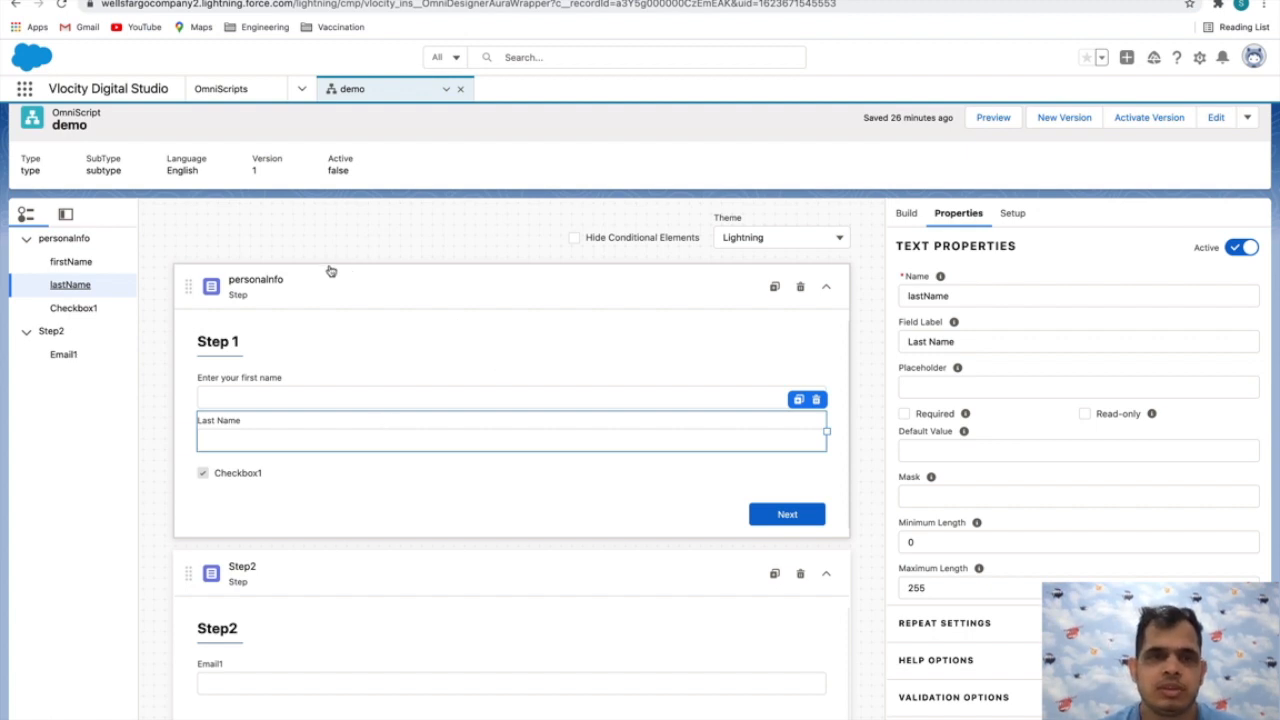
scroll(346, 460, down, 1)
scroll(517, 383, up, 1)
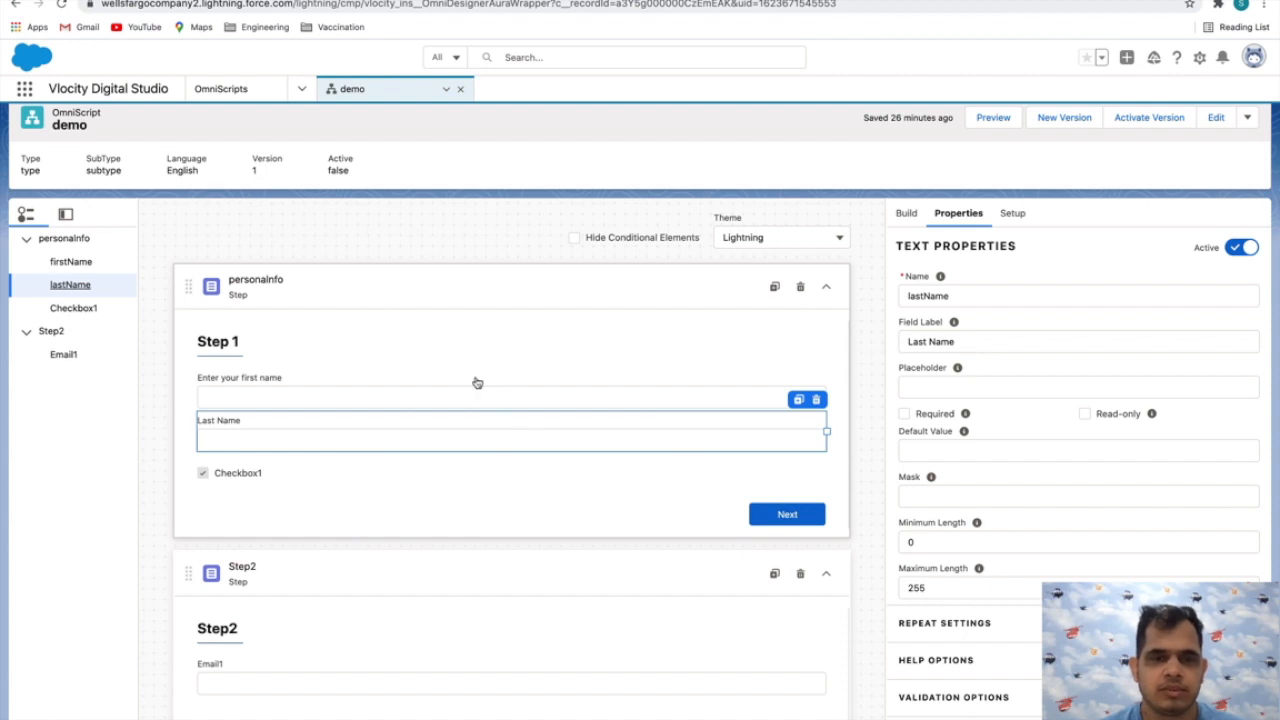
scroll(495, 388, down, 1)
scroll(705, 277, up, 1)
Find the Text input element by searching for "text" and add it below Checkbox1 in the personaInfo step
click(907, 215)
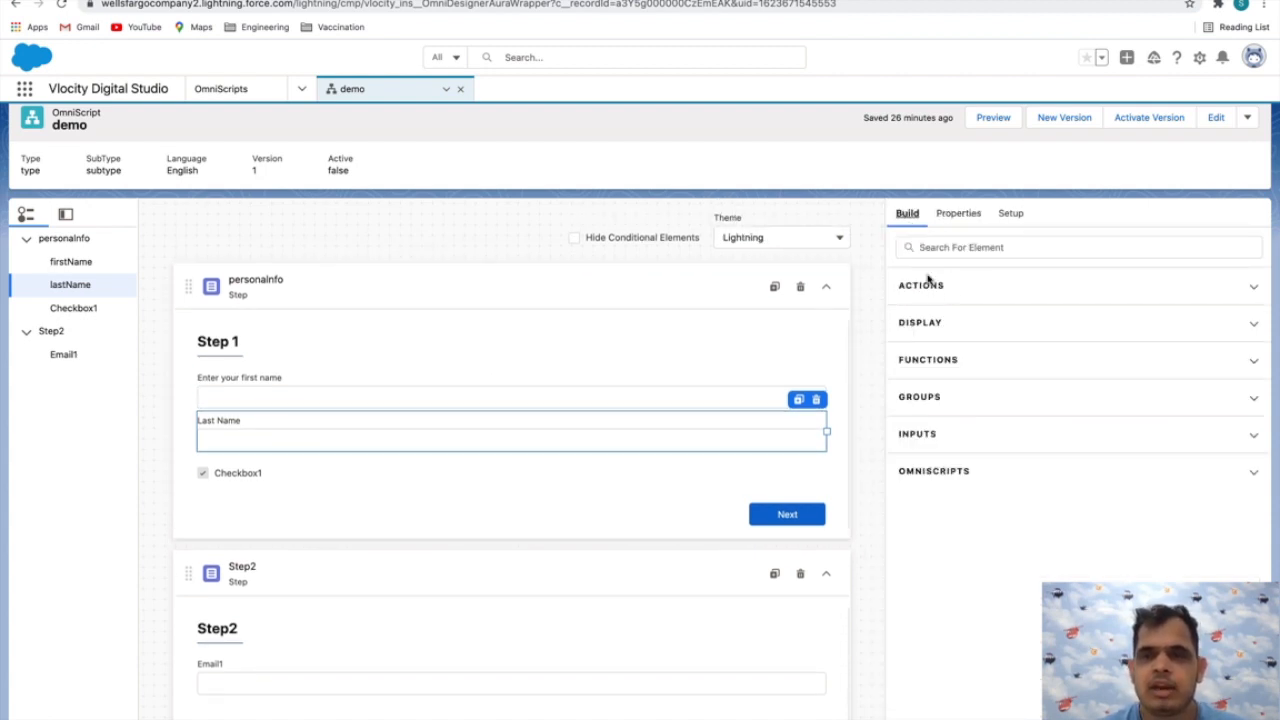
click(972, 249)
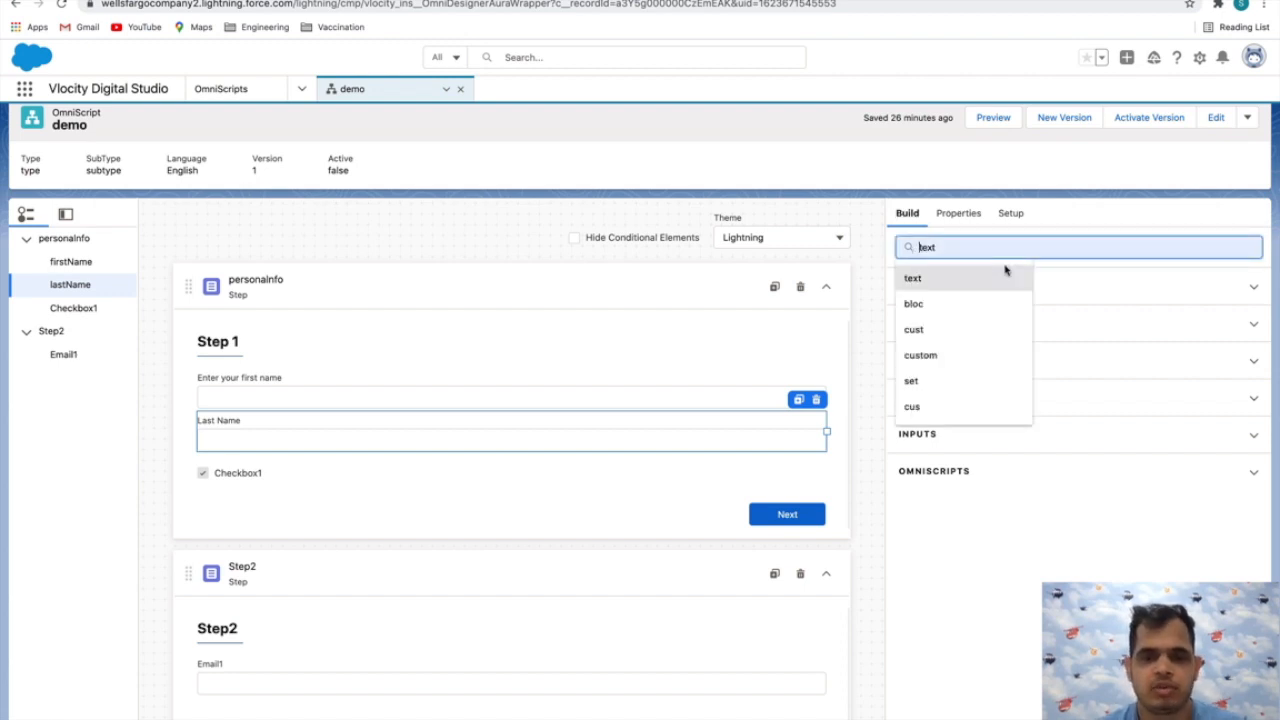
click(1005, 270)
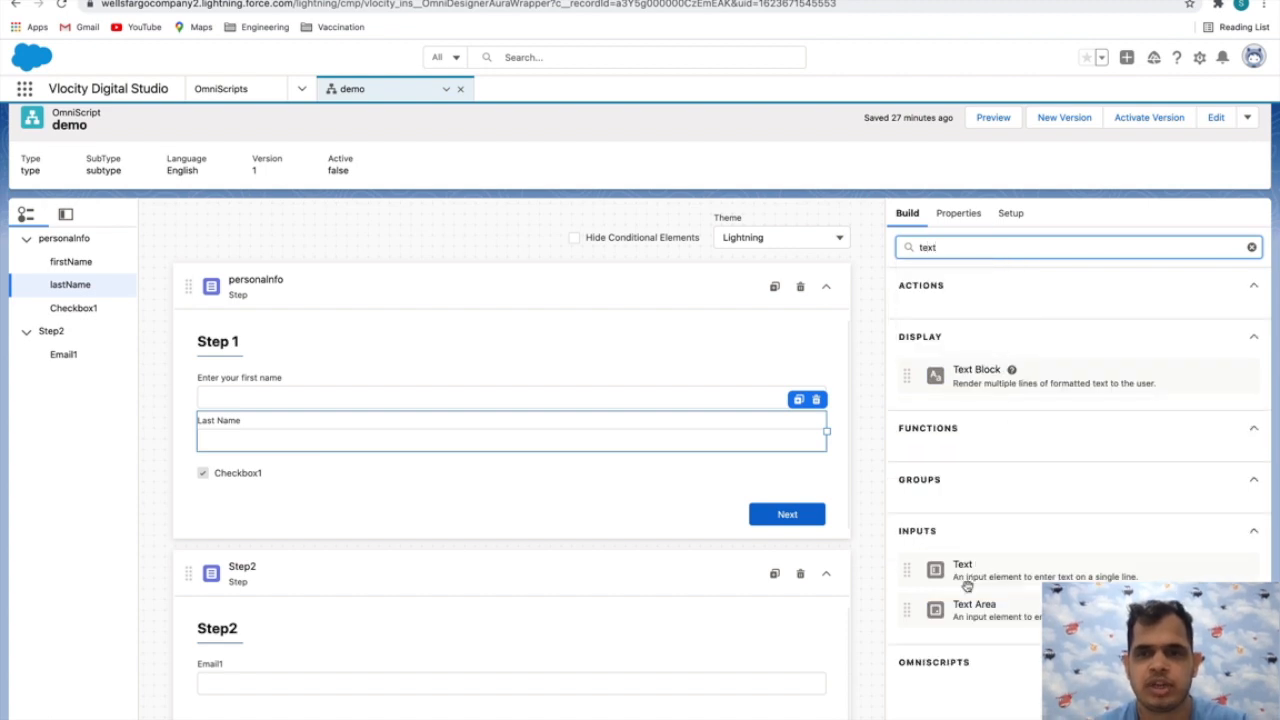
drag(1000, 566, 612, 492)
Browse the available build elements in the Actions, Display and Inputs categories
click(907, 214)
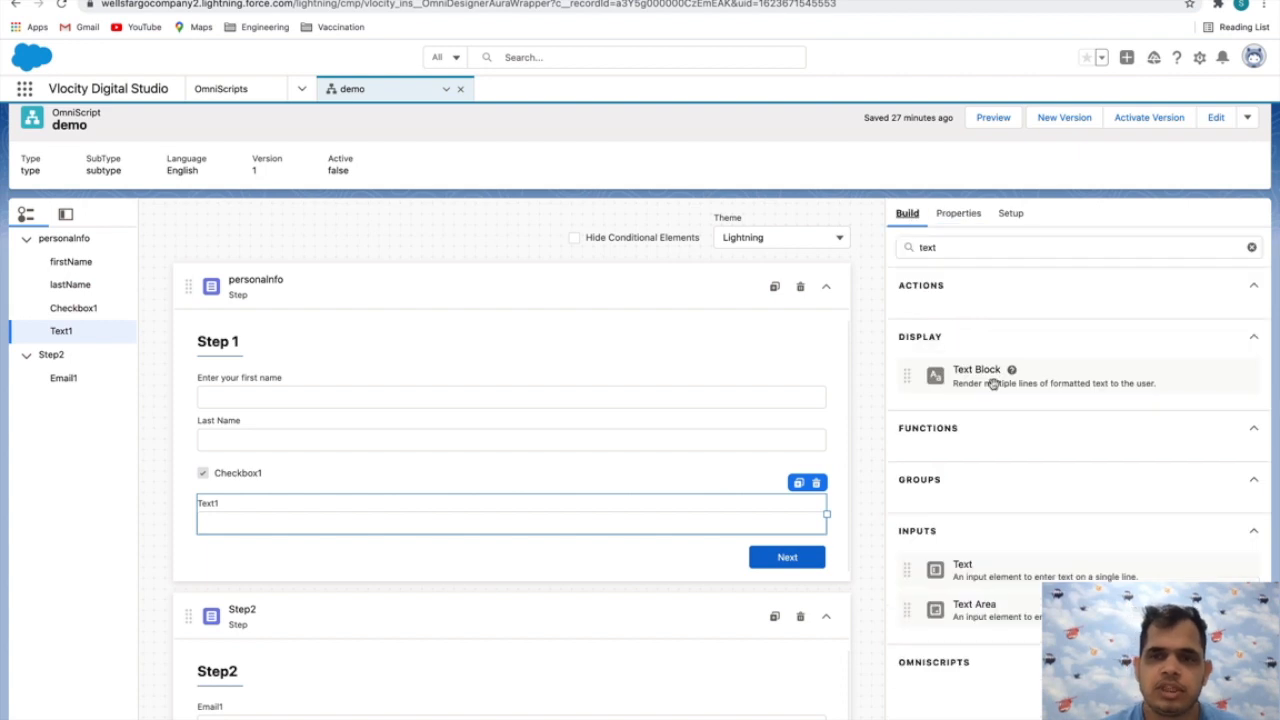
scroll(940, 340, down, 1)
scroll(965, 290, up, 1)
click(962, 286)
scroll(972, 360, down, 3)
scroll(972, 360, up, 3)
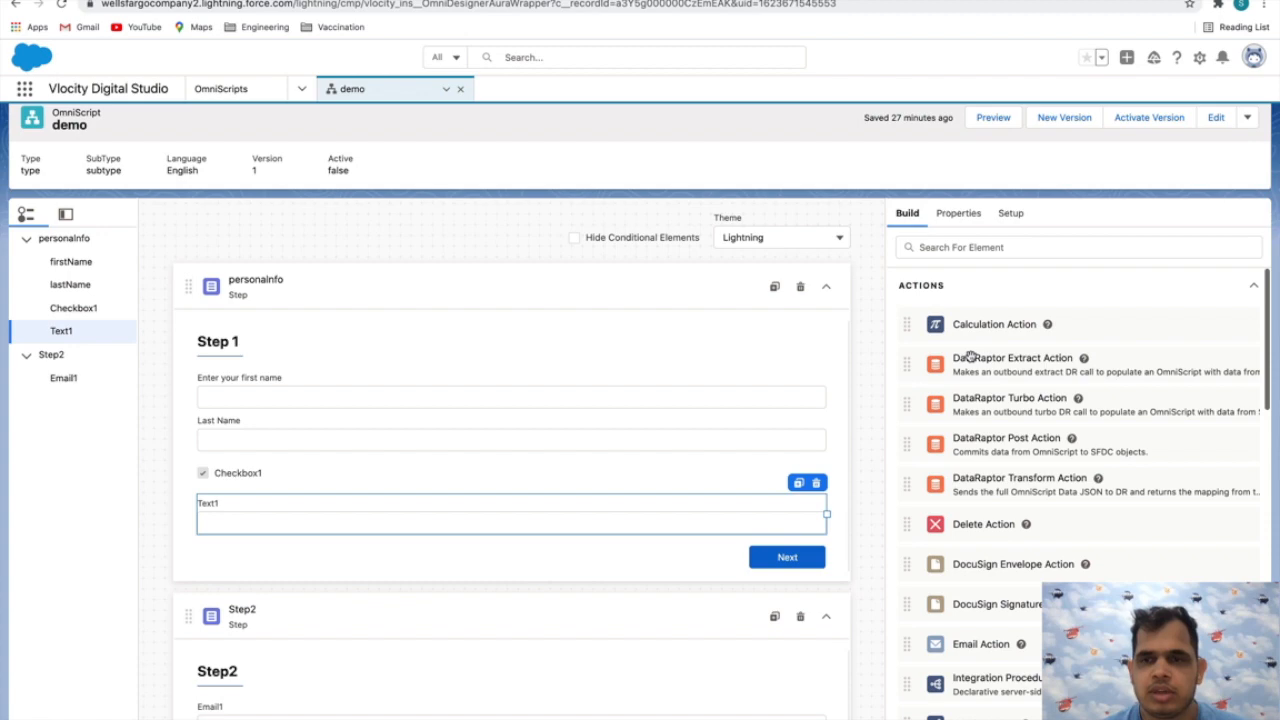
click(978, 292)
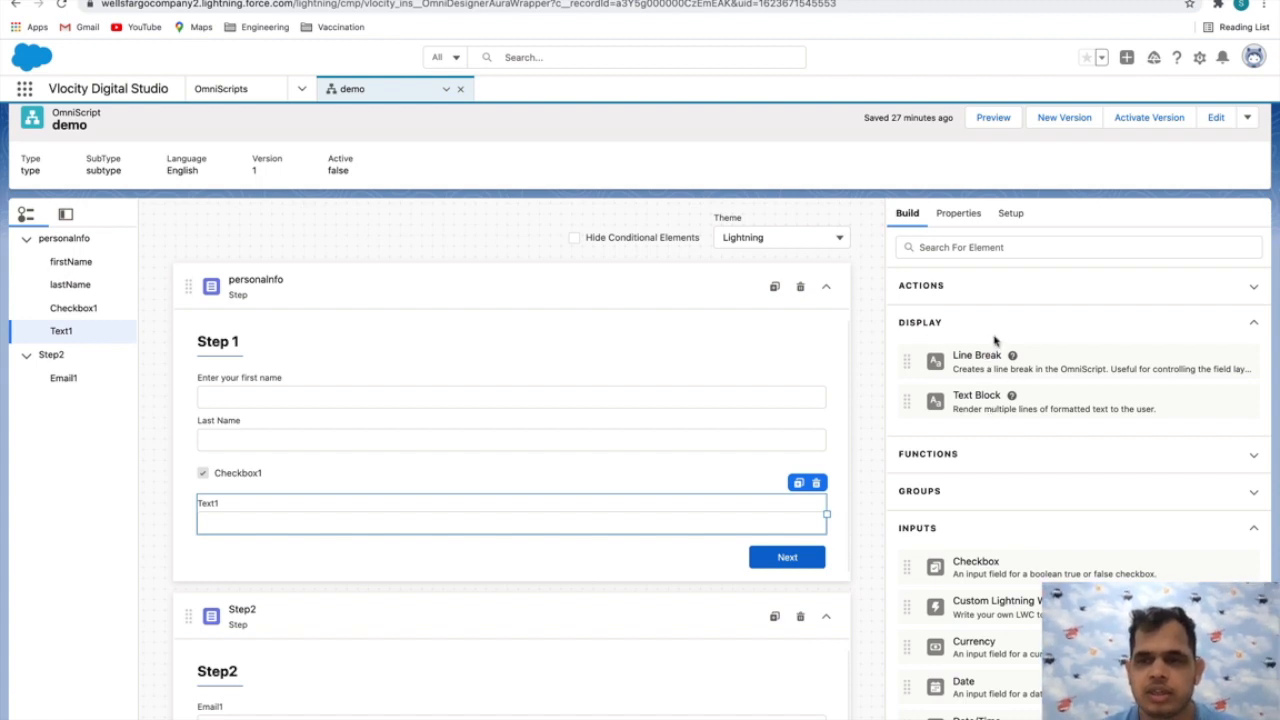
click(972, 326)
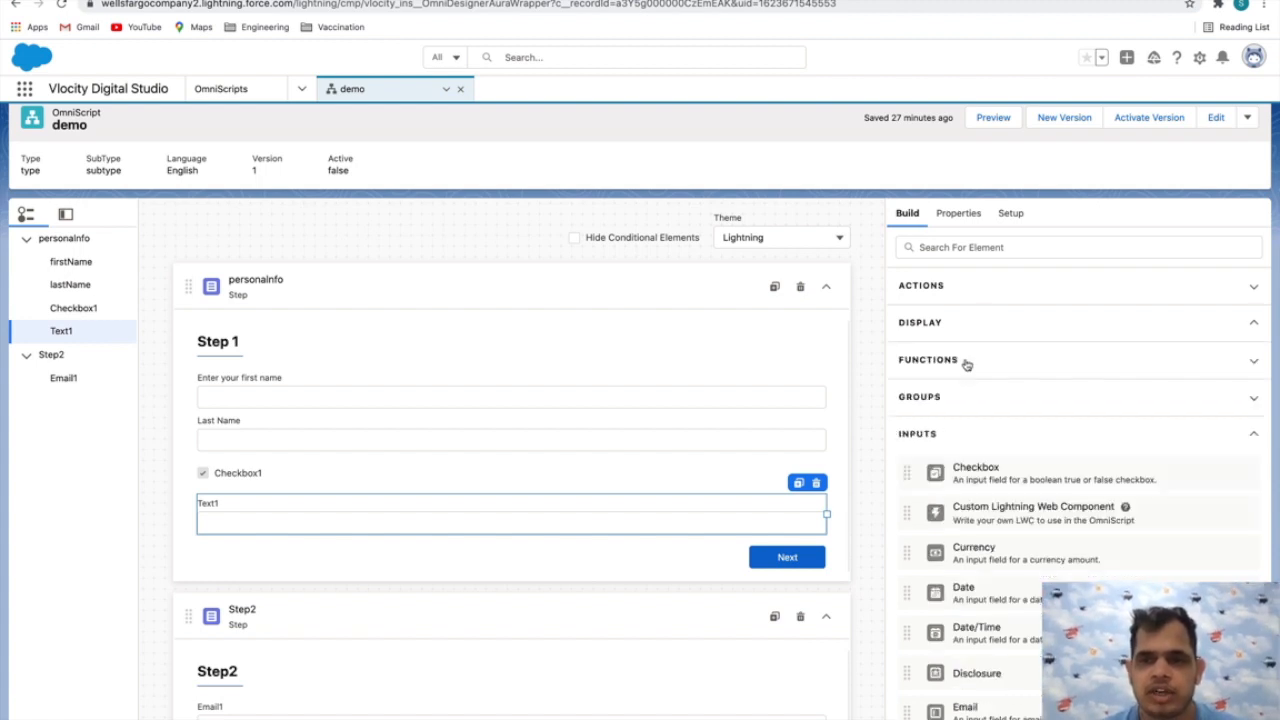
scroll(975, 498, down, 2)
scroll(975, 496, down, 5)
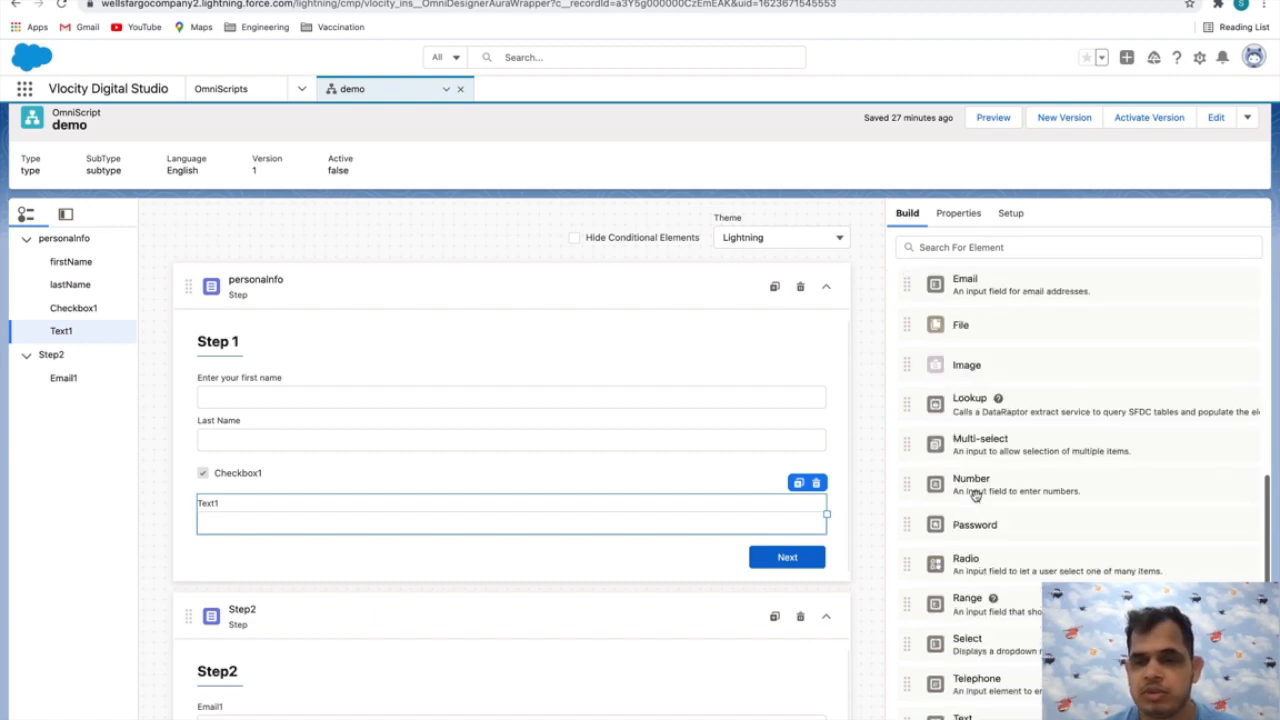
scroll(988, 396, up, 9)
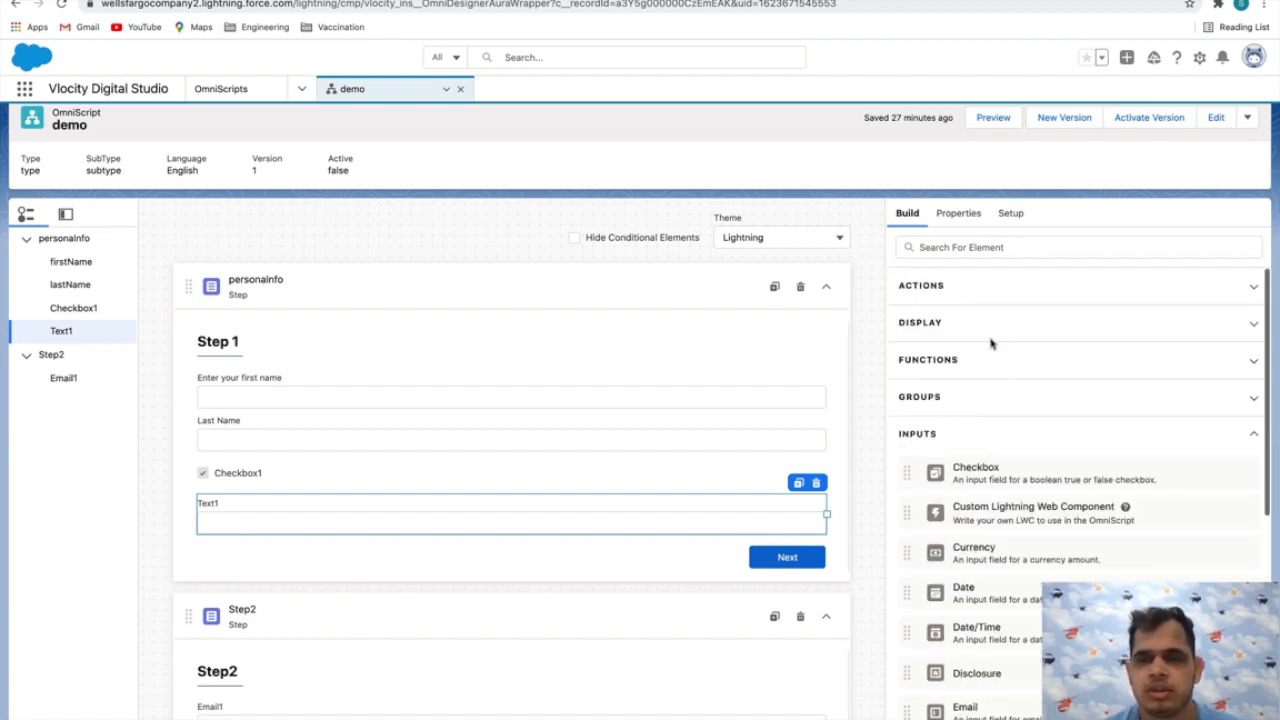
Set the field label of the firstName element to "First Name" in its text properties
click(958, 233)
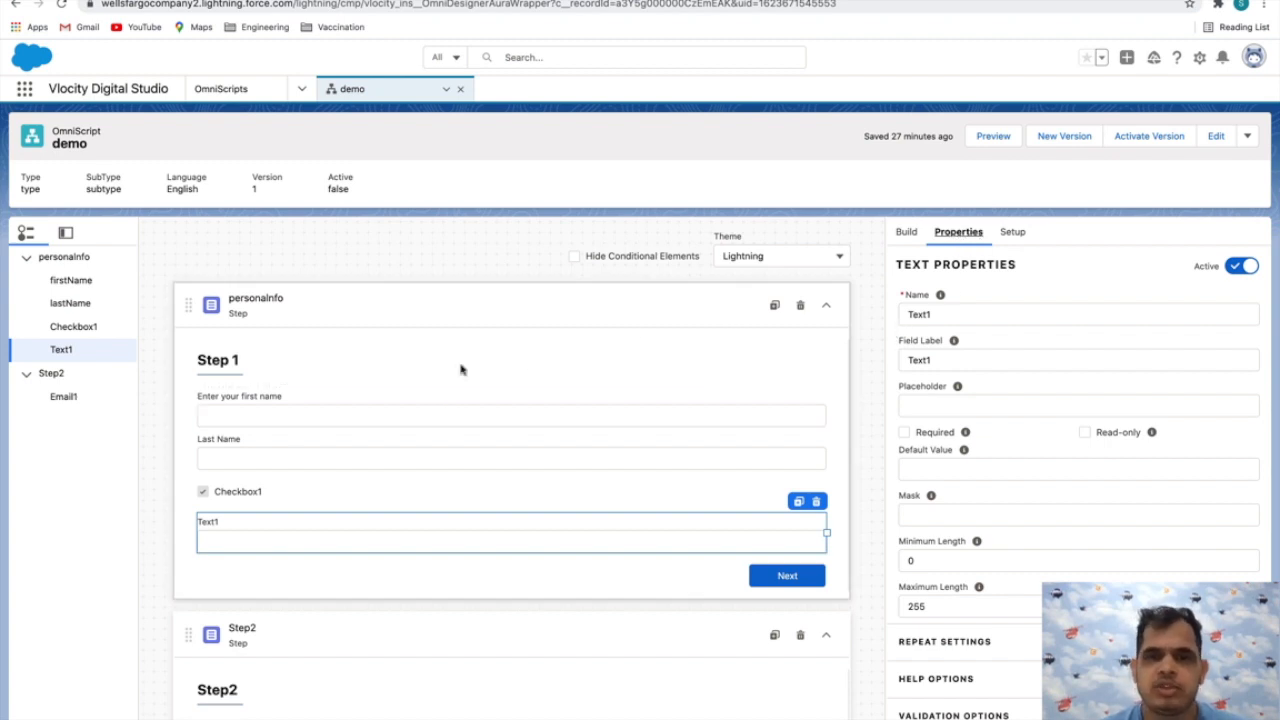
click(240, 402)
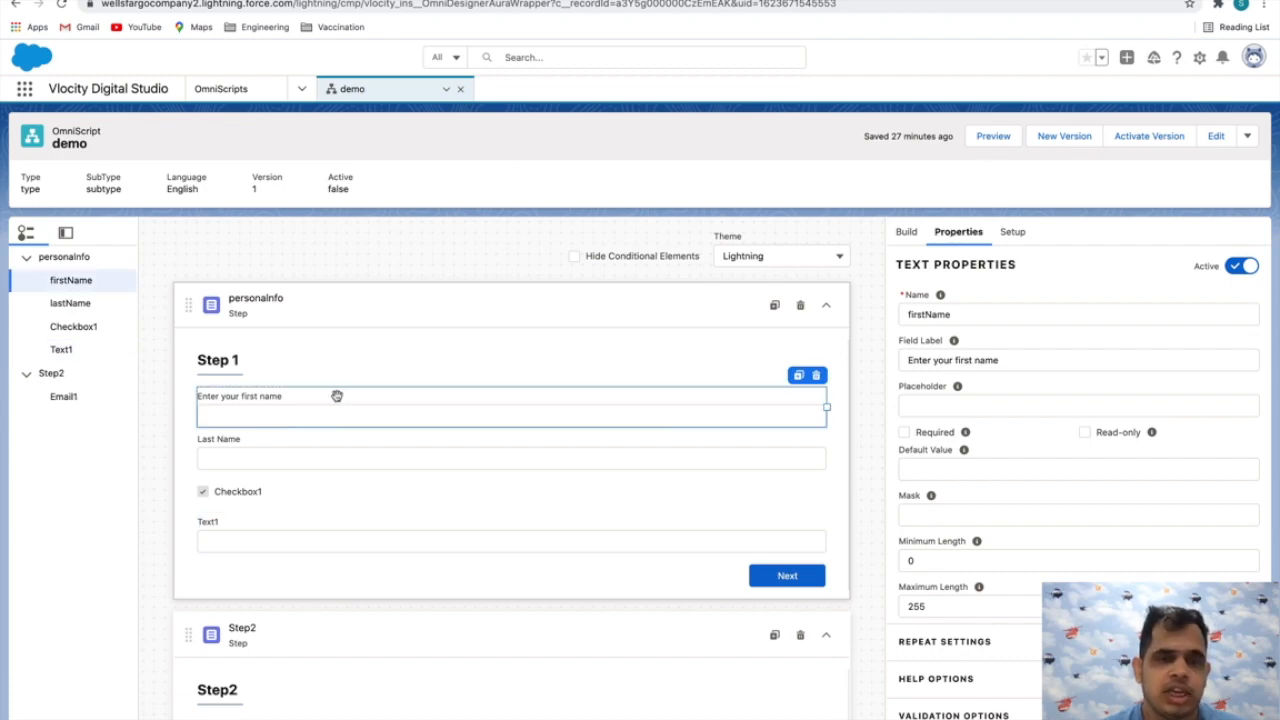
scroll(965, 345, down, 2)
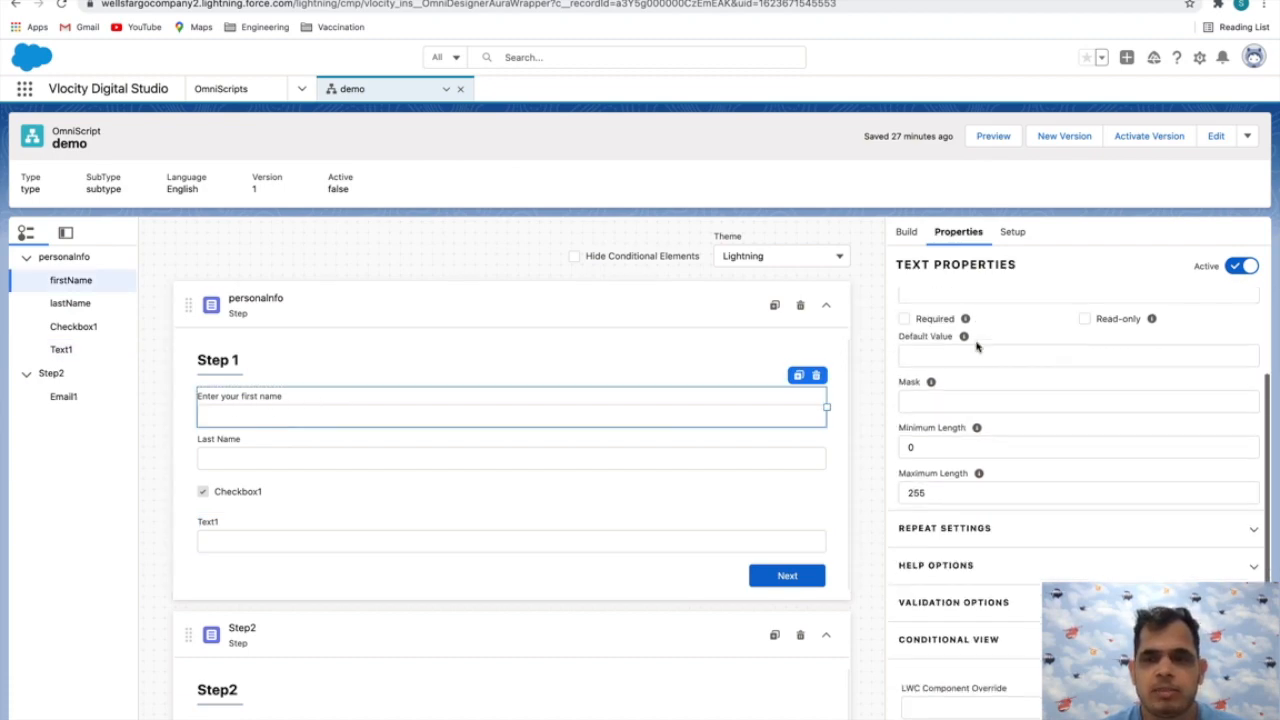
scroll(965, 340, up, 2)
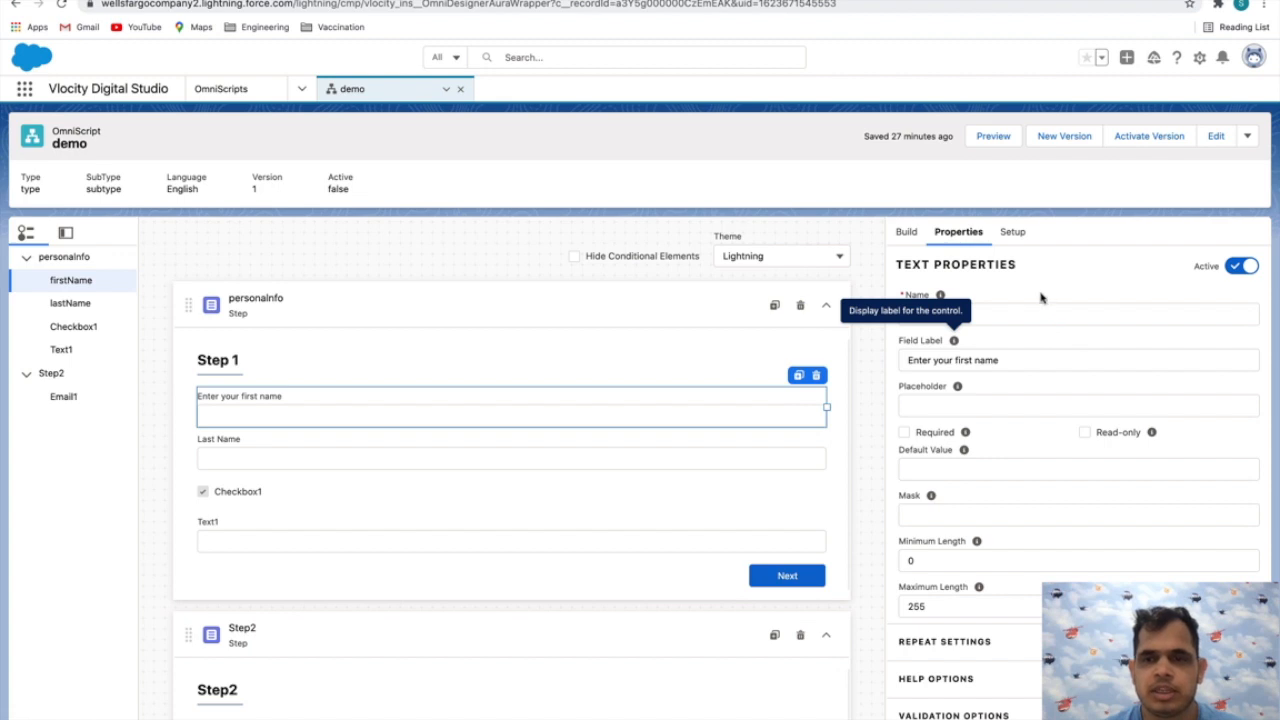
click(985, 316)
drag(1006, 363, 849, 366)
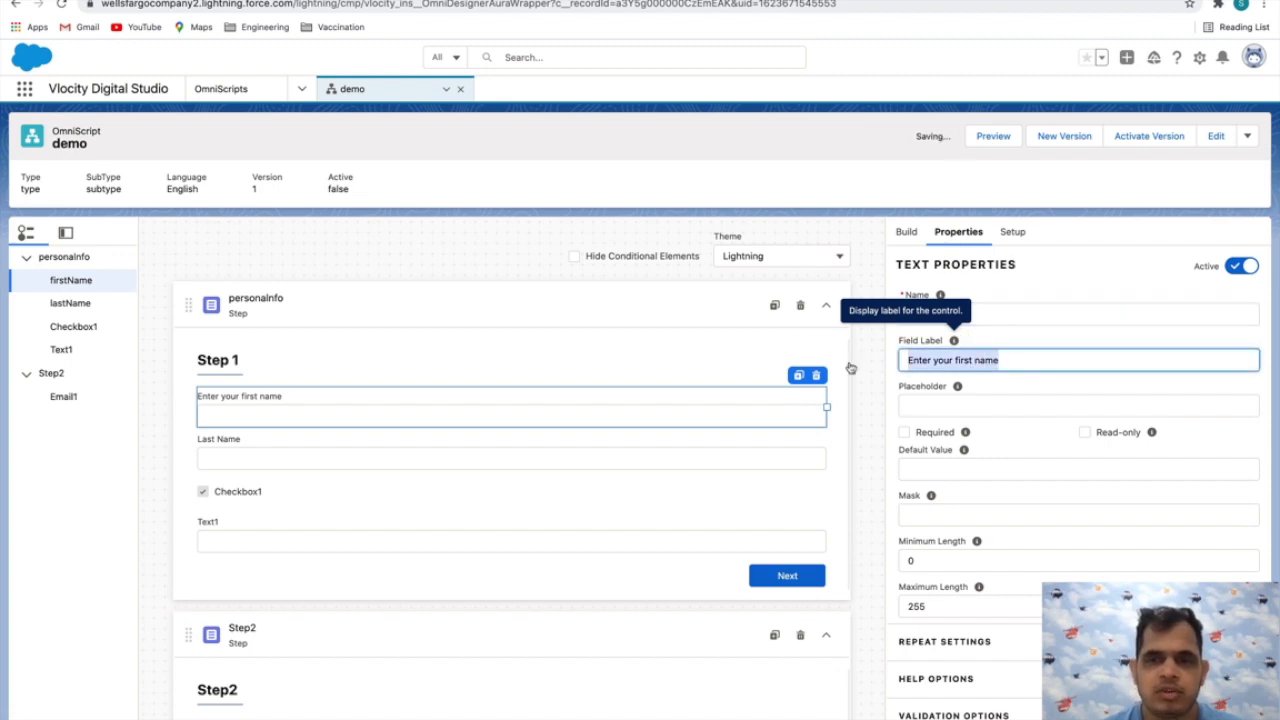
text(F)
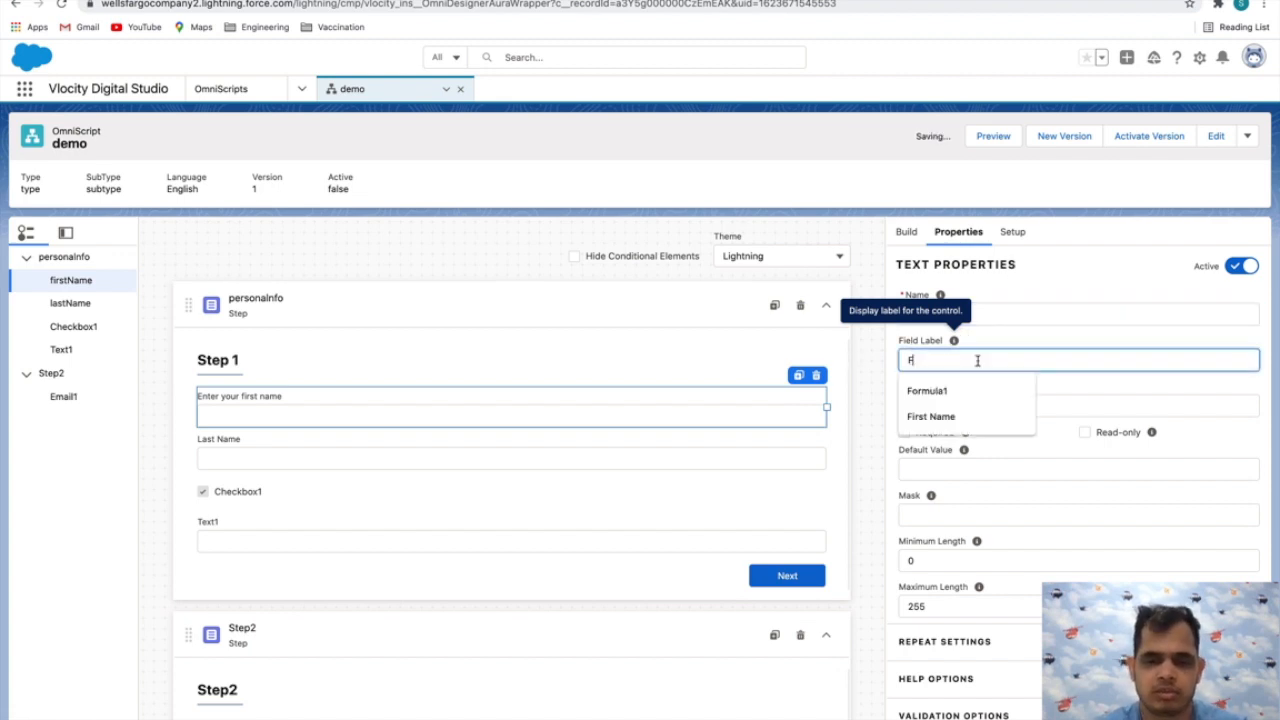
text(irst Name)
click(1058, 342)
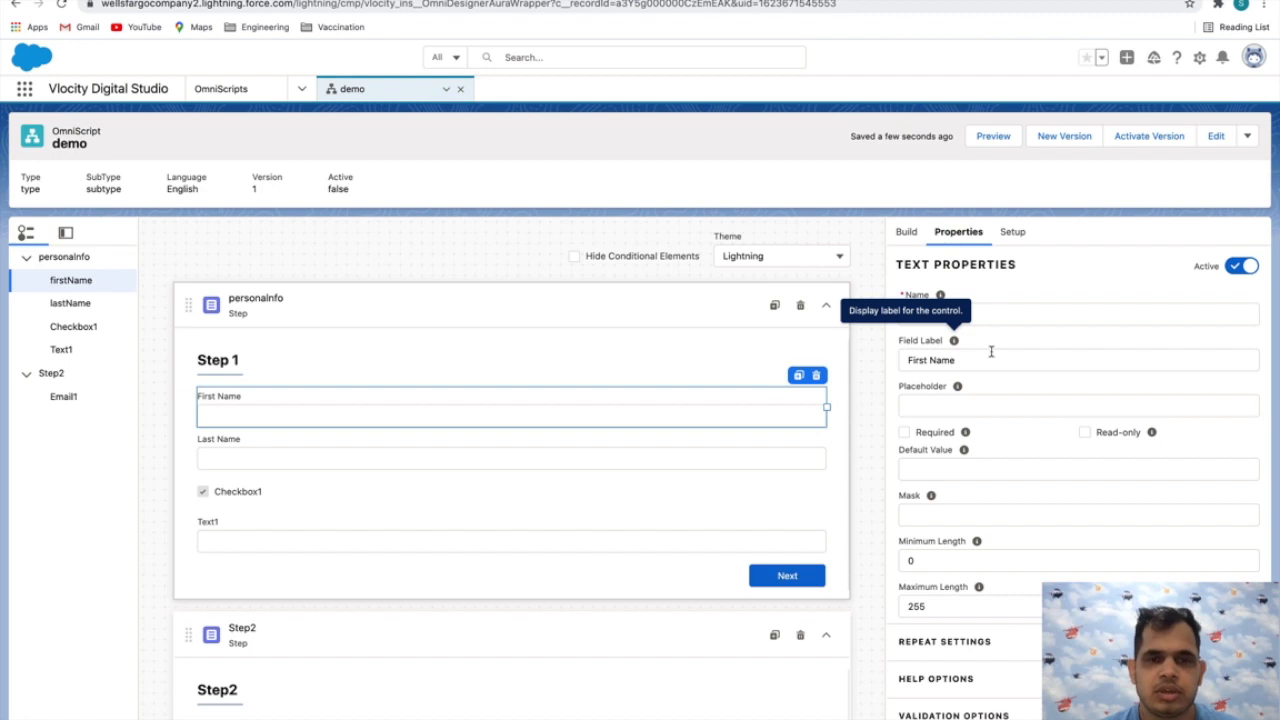
Review the remaining First Name text properties and the Checkbox1 properties, including the Read-only option
scroll(1058, 456, down, 1)
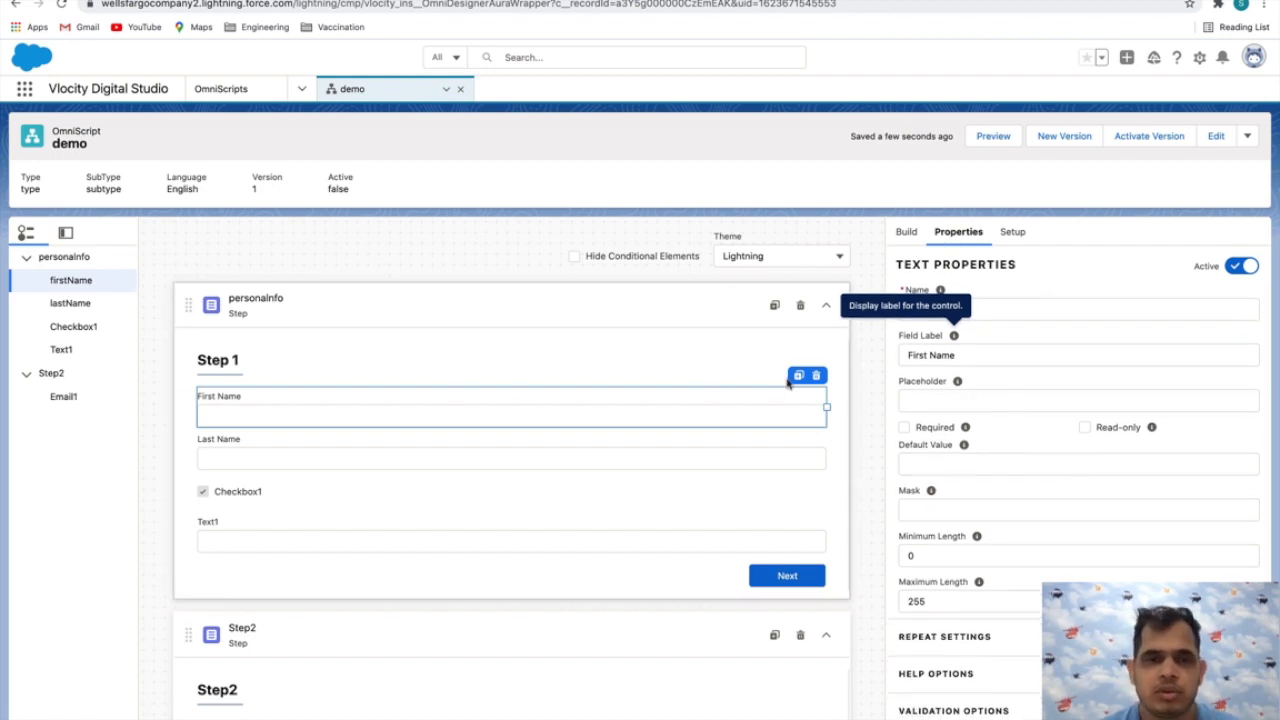
scroll(529, 446, down, 1)
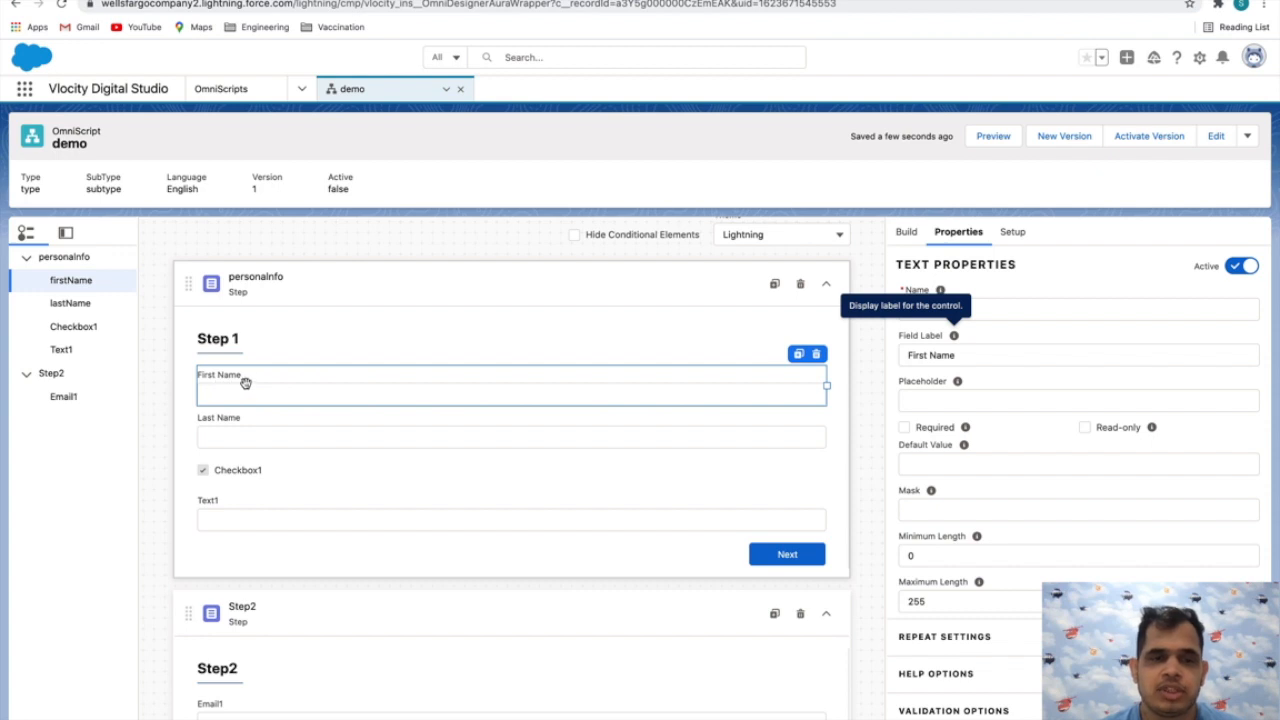
scroll(974, 452, down, 1)
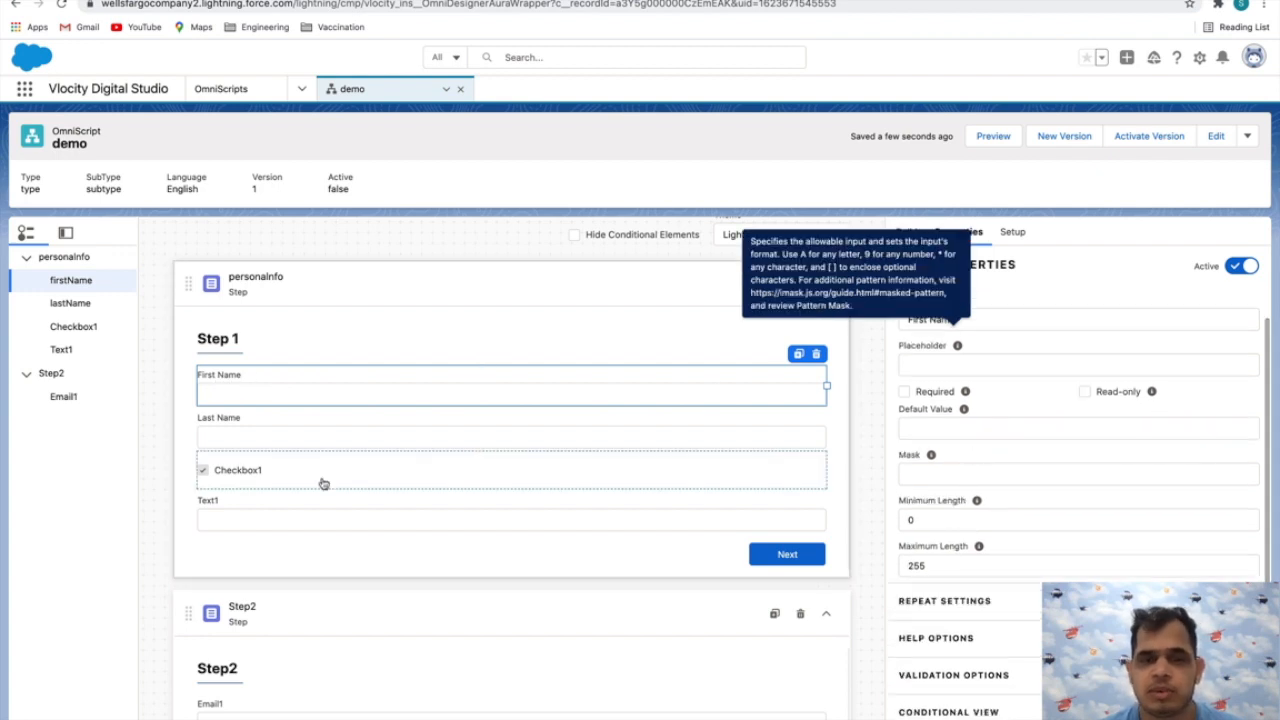
click(250, 474)
click(905, 387)
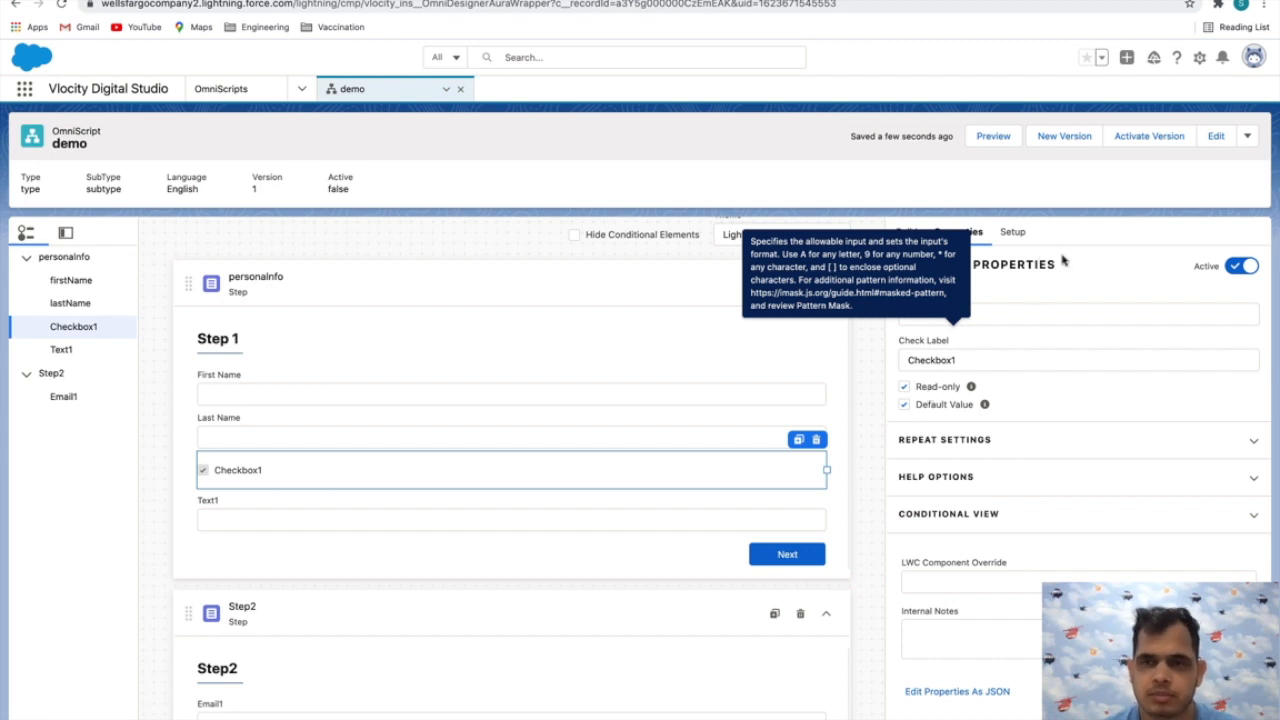
Review the script-level setup options, switching Enable Tracking off and back on
click(1010, 233)
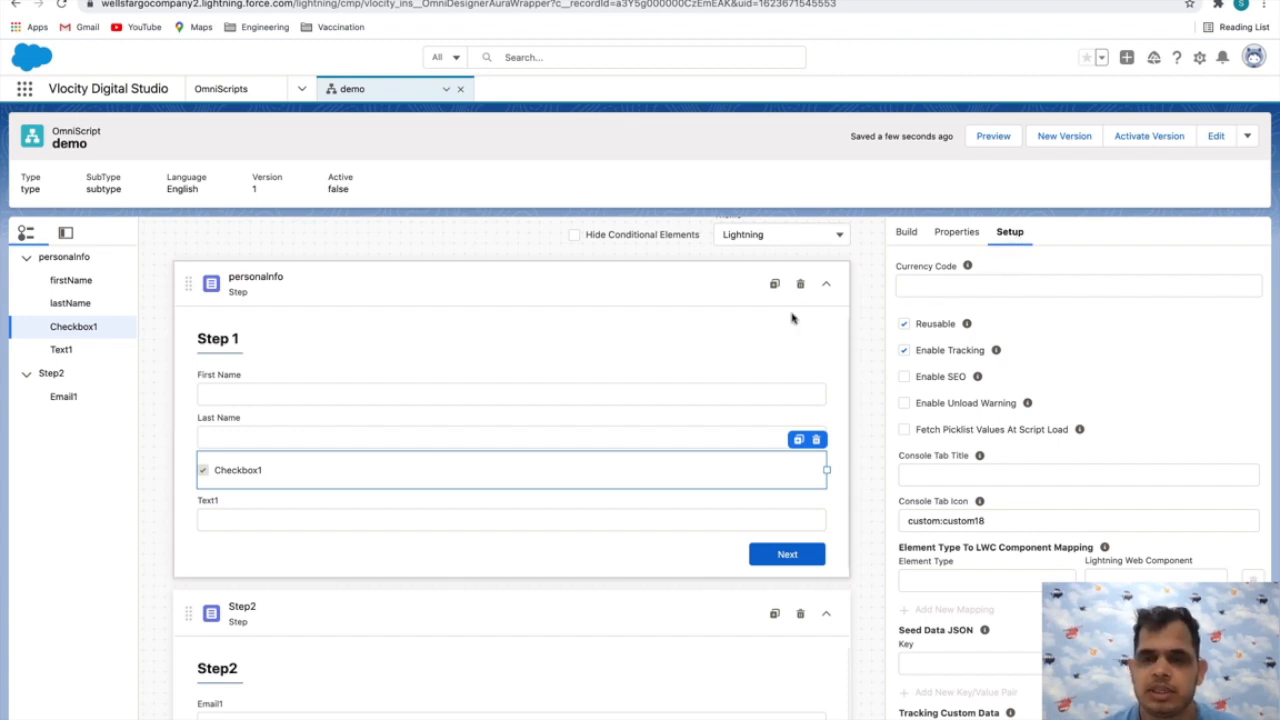
scroll(796, 318, up, 1)
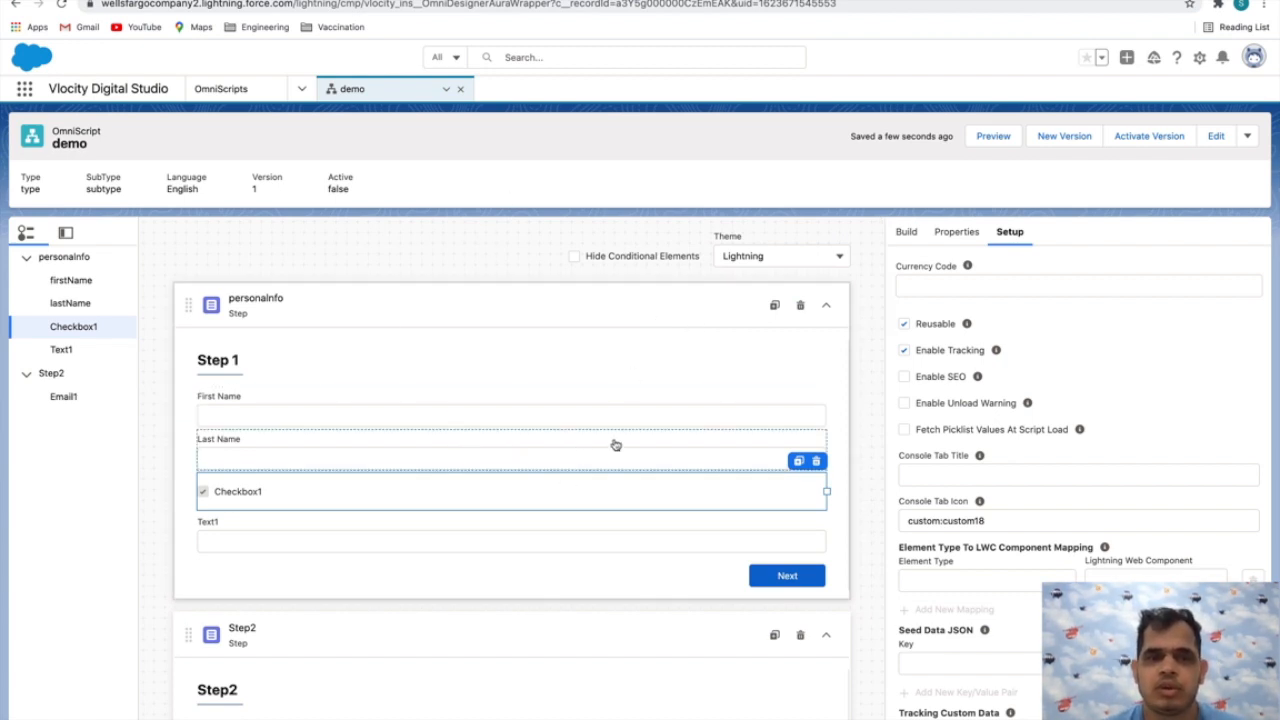
scroll(1117, 446, down, 1)
scroll(1117, 446, up, 1)
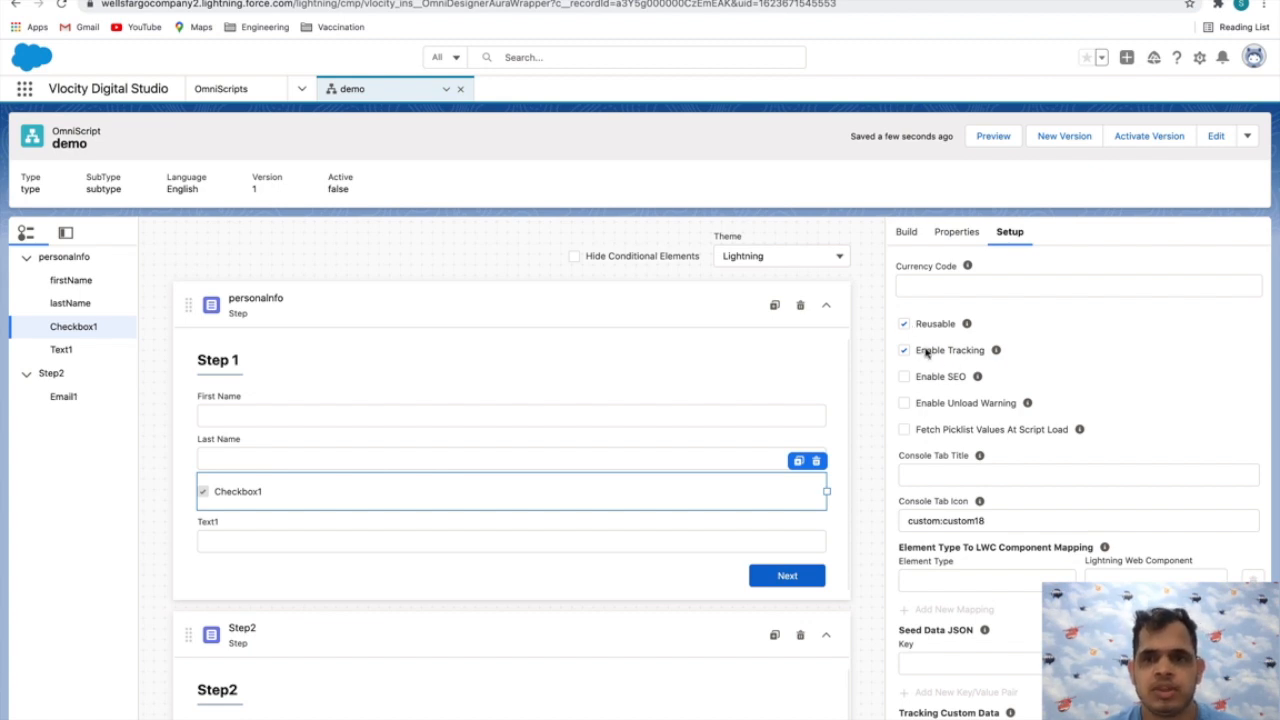
click(973, 352)
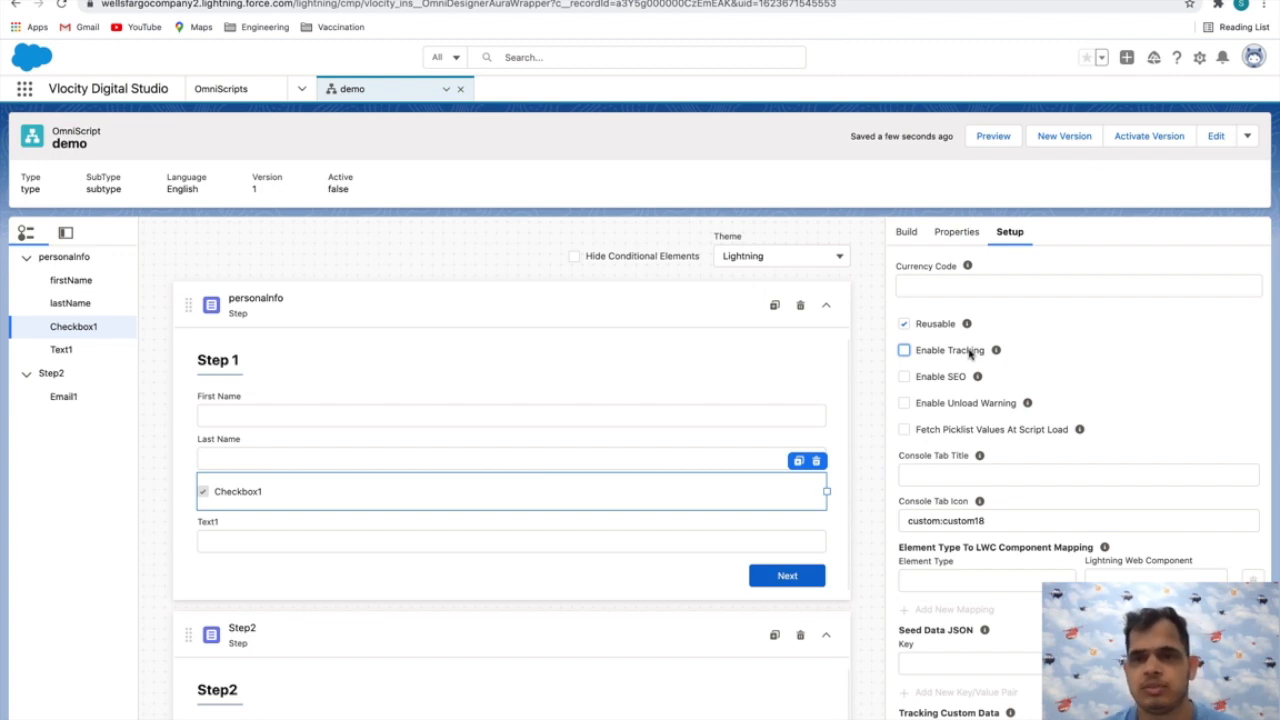
click(951, 356)
Examine the Console Tab Icon, LWC component mapping, seed data and tracking custom data settings in the script setup
scroll(1043, 388, down, 1)
mouse_move(982, 464)
scroll(988, 456, down, 1)
click(985, 400)
drag(990, 452, 884, 456)
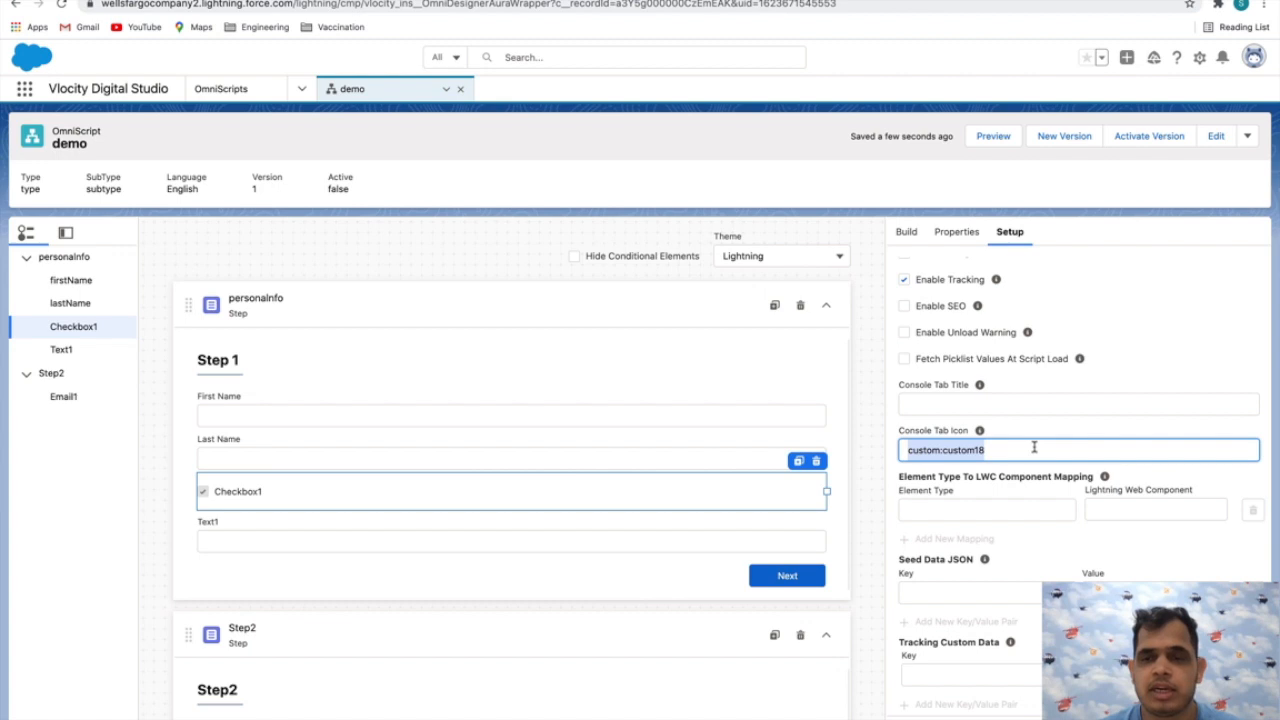
scroll(1034, 447, down, 5)
scroll(1005, 512, down, 1)
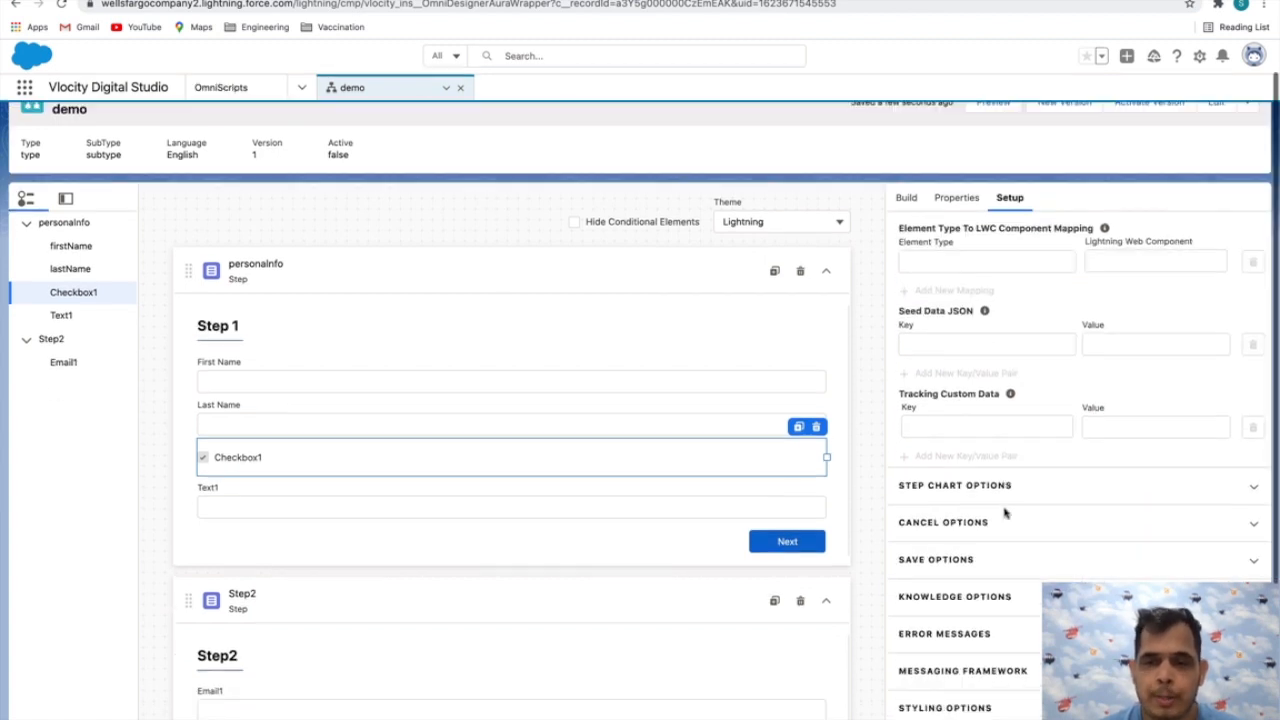
Inspect the Step Chart Options, view the step chart in the script preview and return to the design view
click(976, 494)
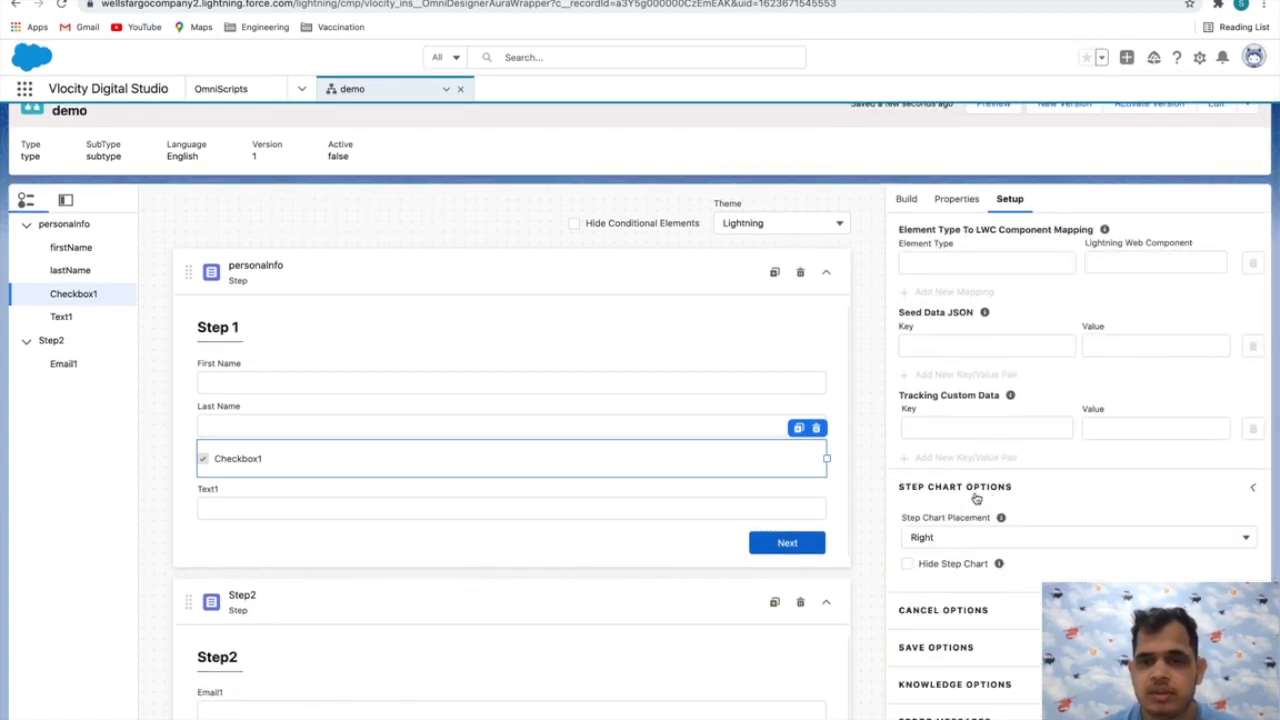
scroll(1020, 510, down, 1)
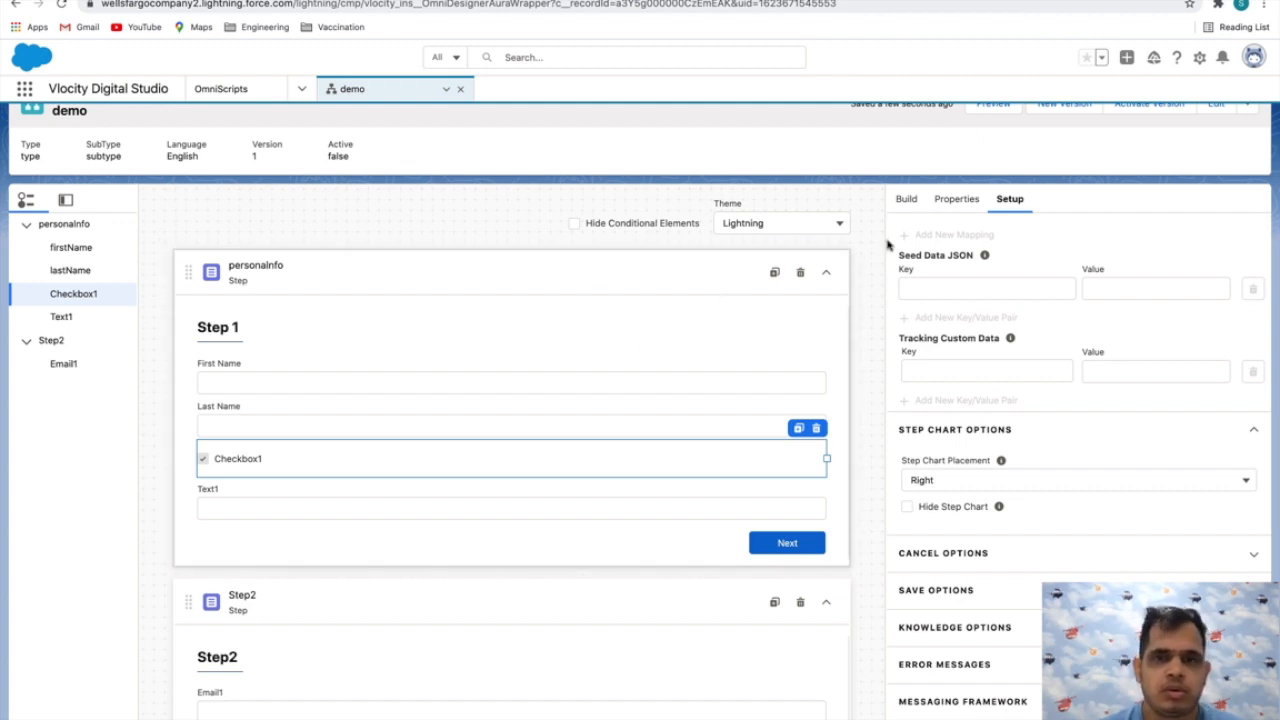
scroll(990, 150, up, 1)
click(993, 135)
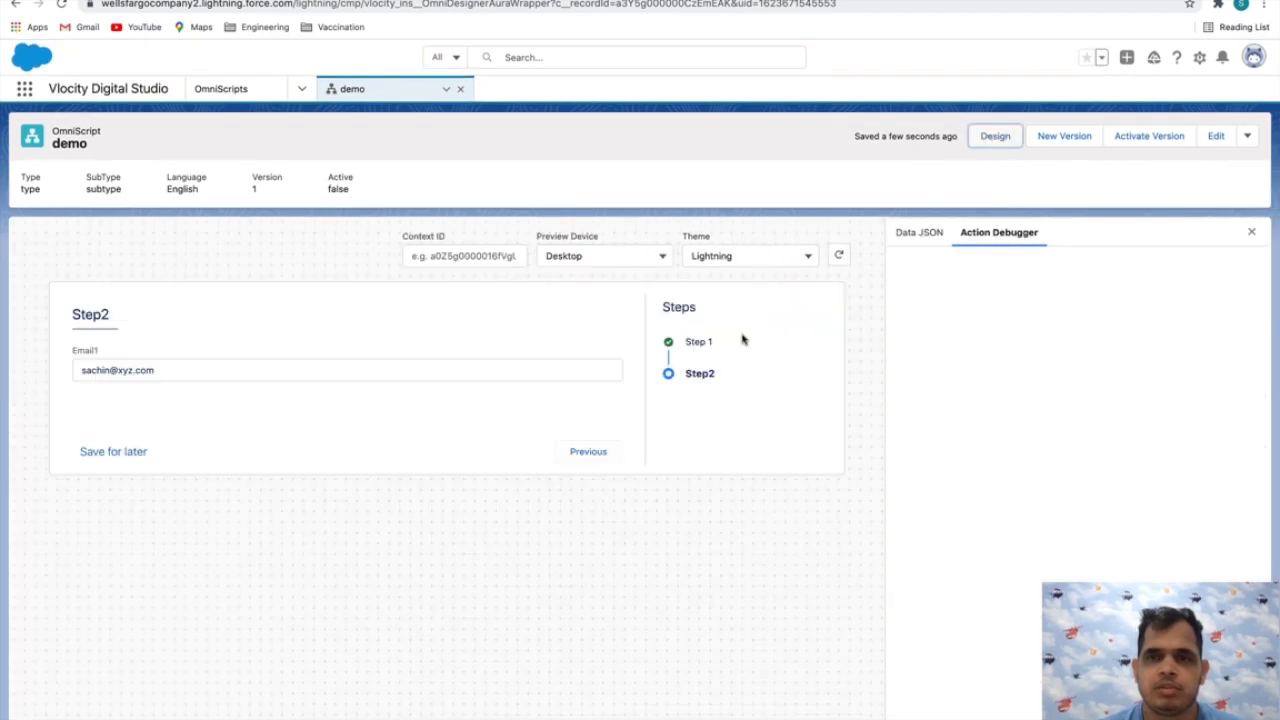
drag(664, 299, 737, 380)
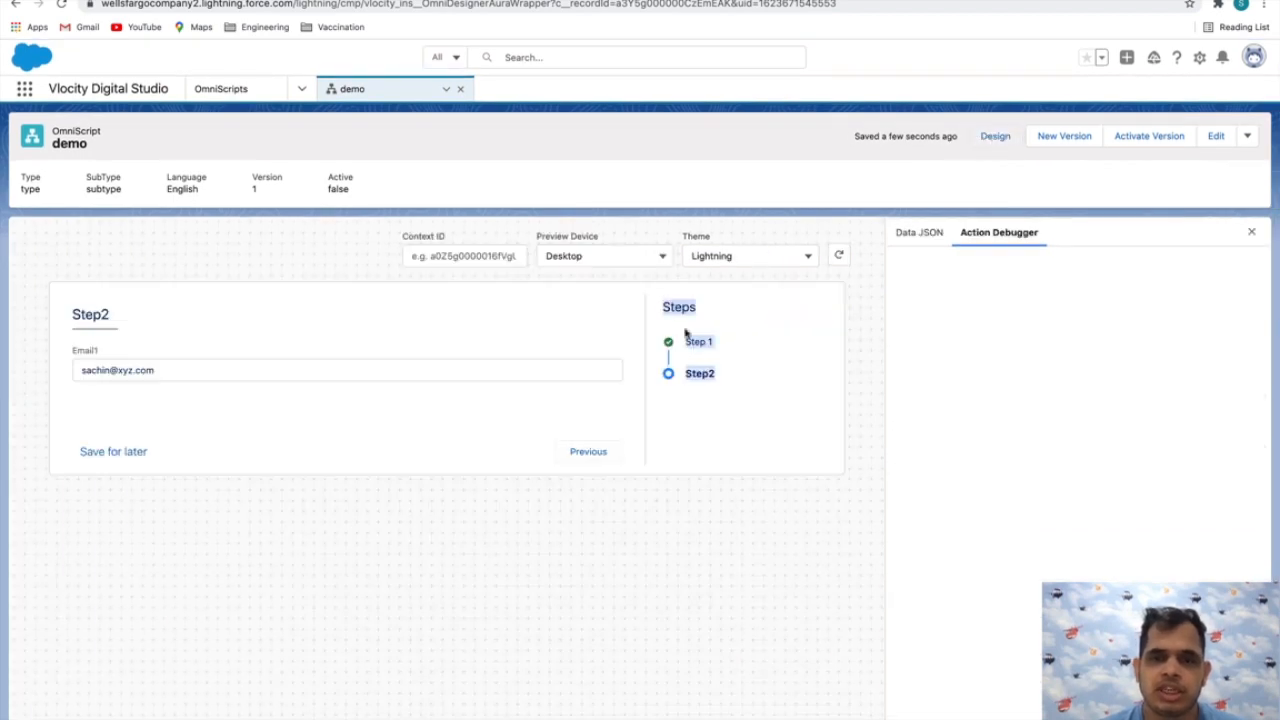
click(975, 138)
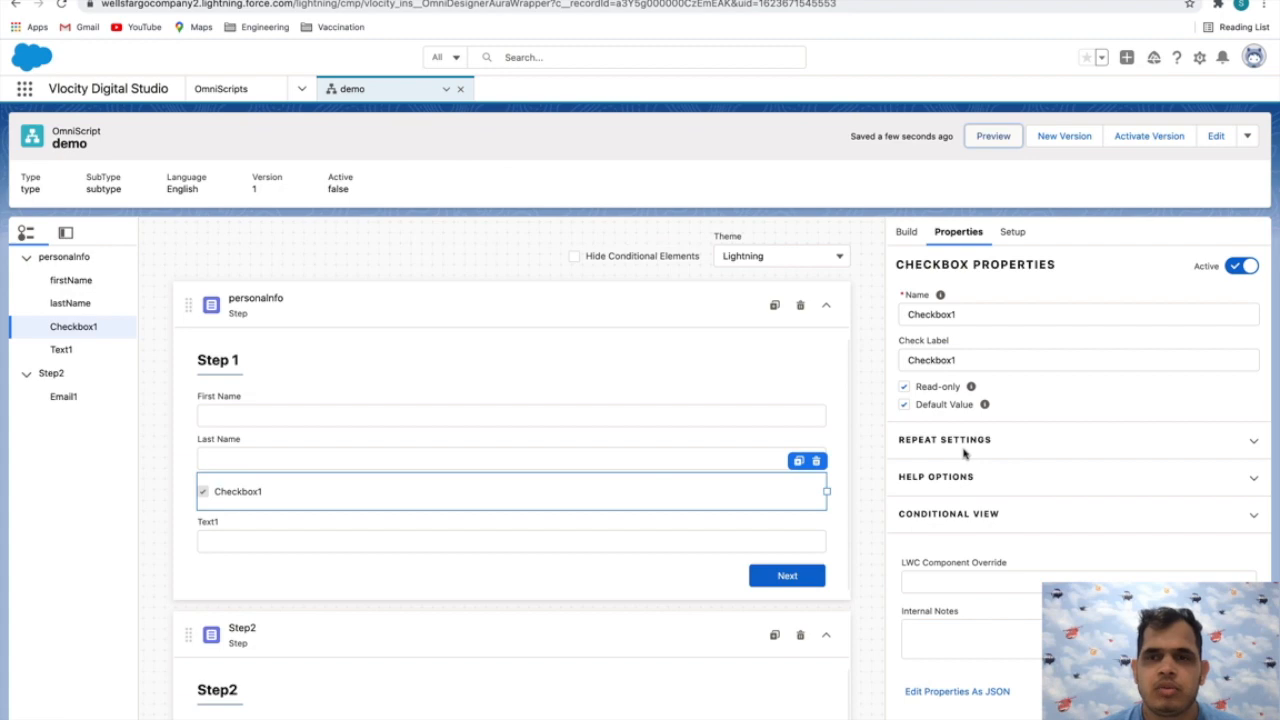
Set the script's Step Chart Placement to Left in the Step Chart Options
scroll(964, 455, down, 1)
scroll(964, 455, up, 1)
click(1010, 232)
scroll(1015, 487, down, 1)
scroll(1015, 487, down, 3)
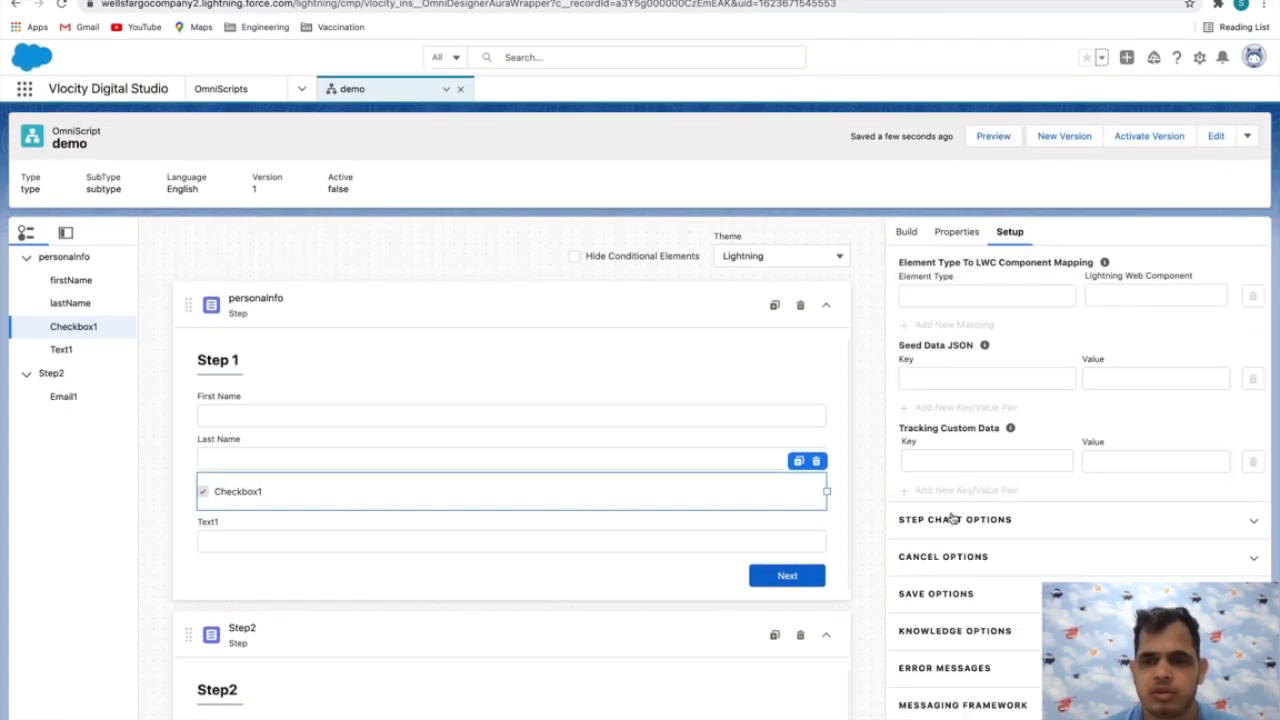
click(960, 519)
scroll(1040, 500, down, 2)
click(1064, 484)
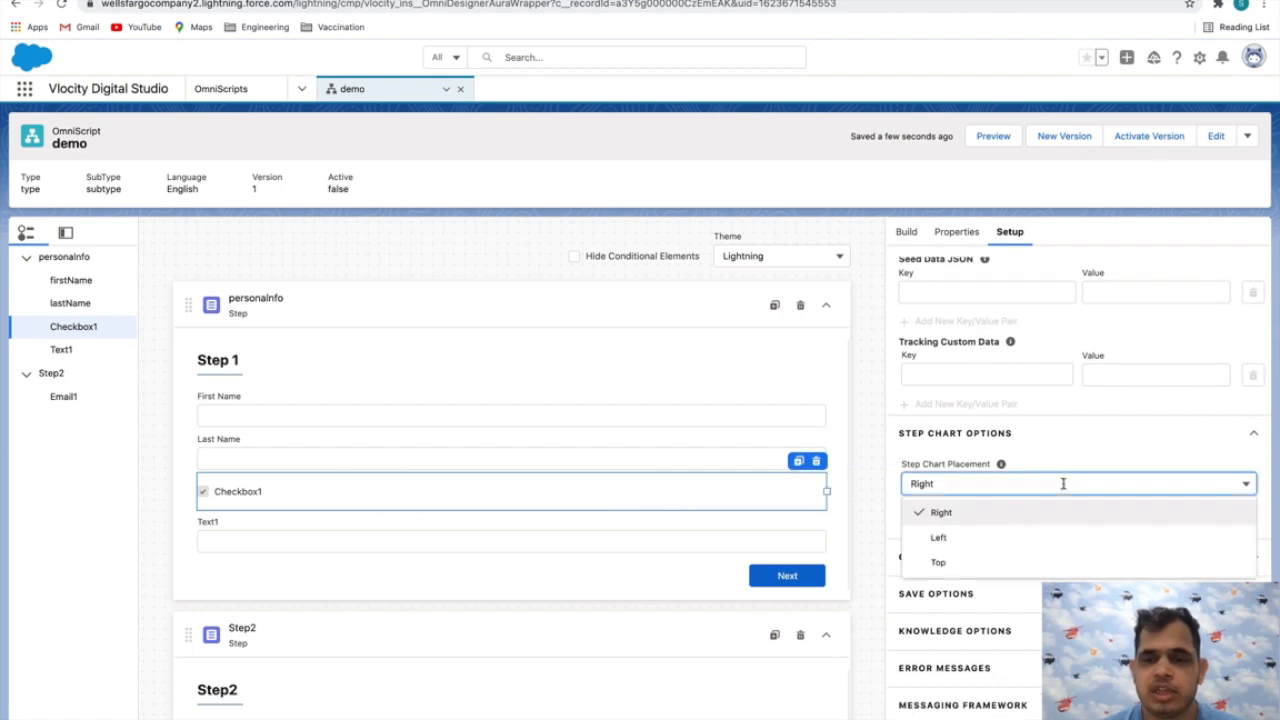
click(945, 537)
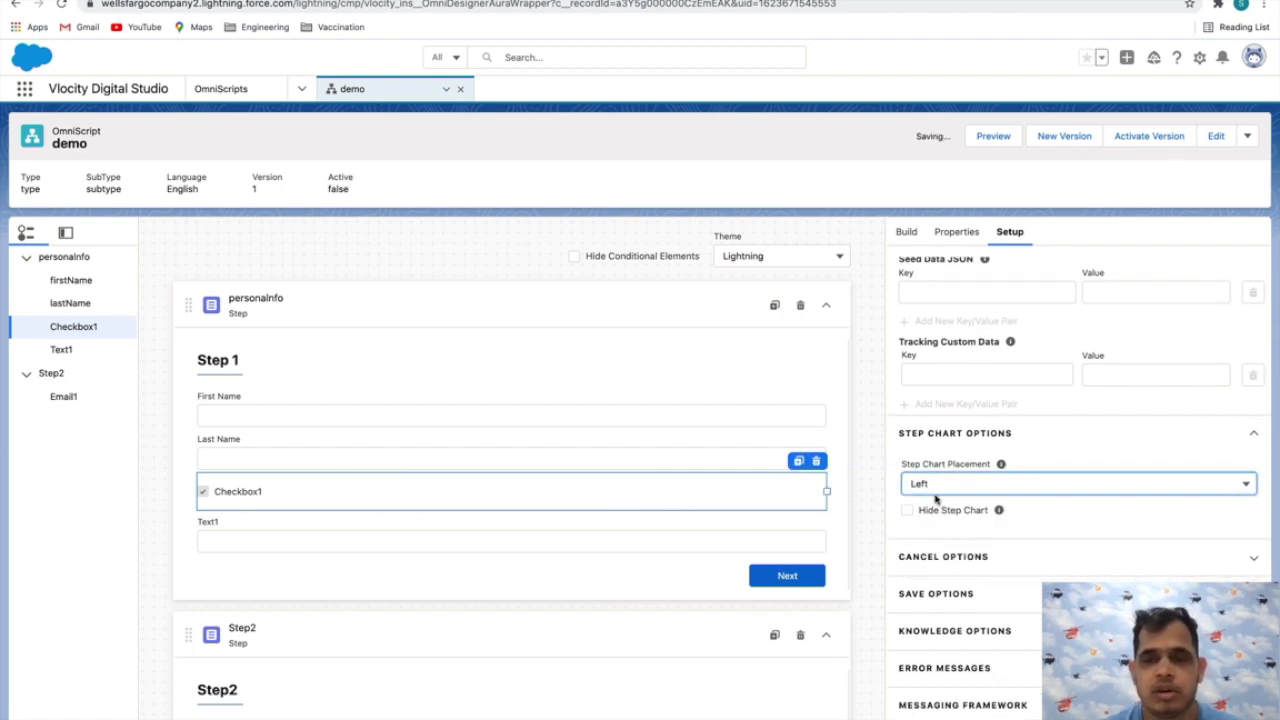
scroll(1005, 518, down, 1)
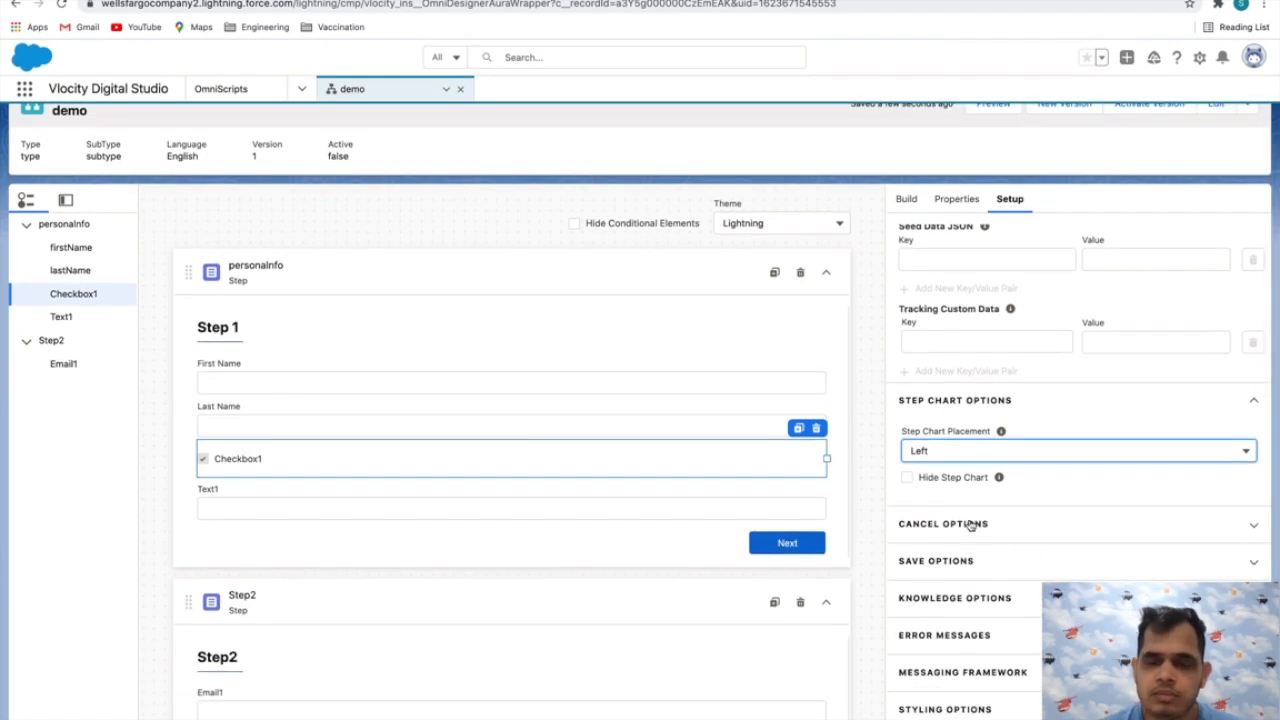
Preview the script to check the step chart's placement, advance to Step2, and return to the design view
scroll(1010, 320, up, 3)
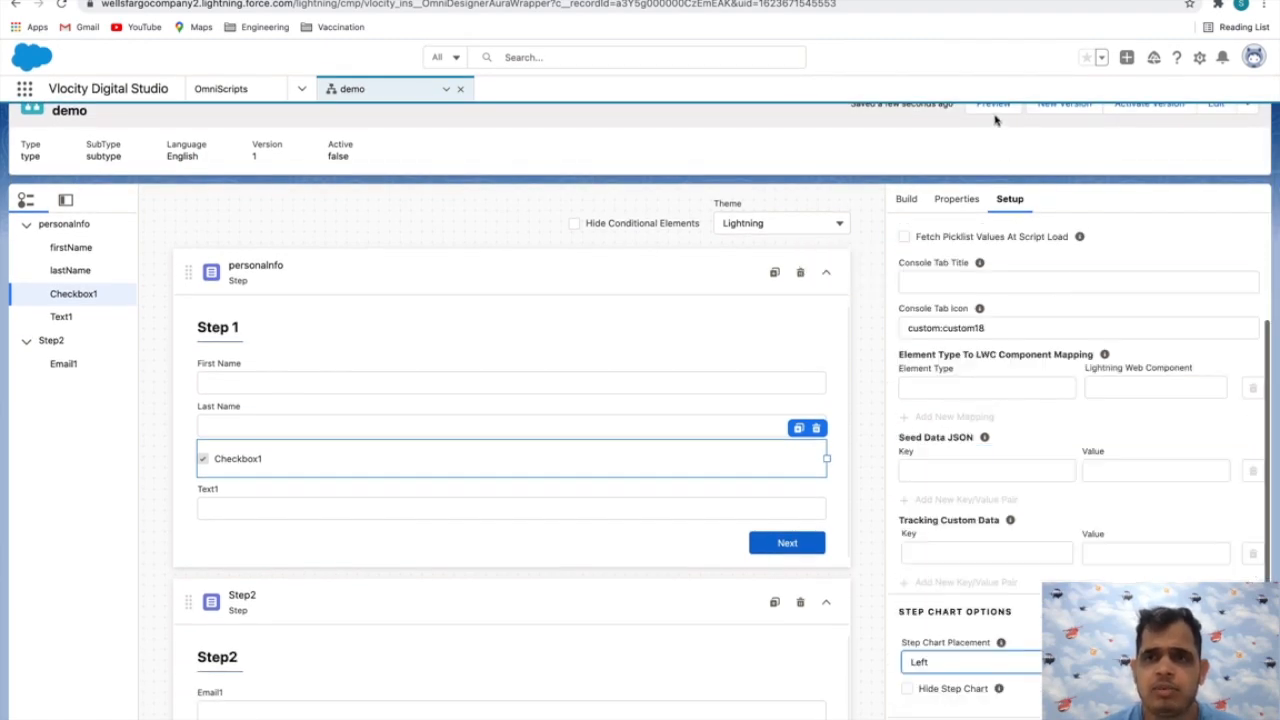
click(993, 105)
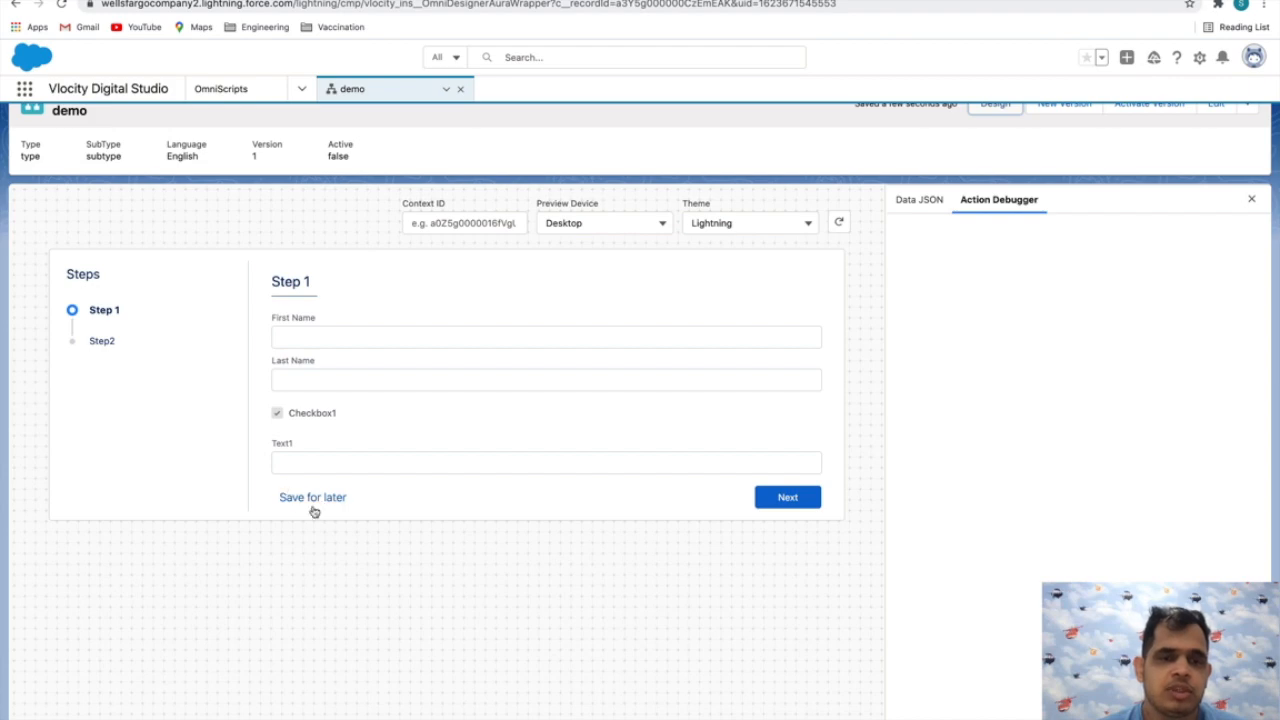
click(787, 497)
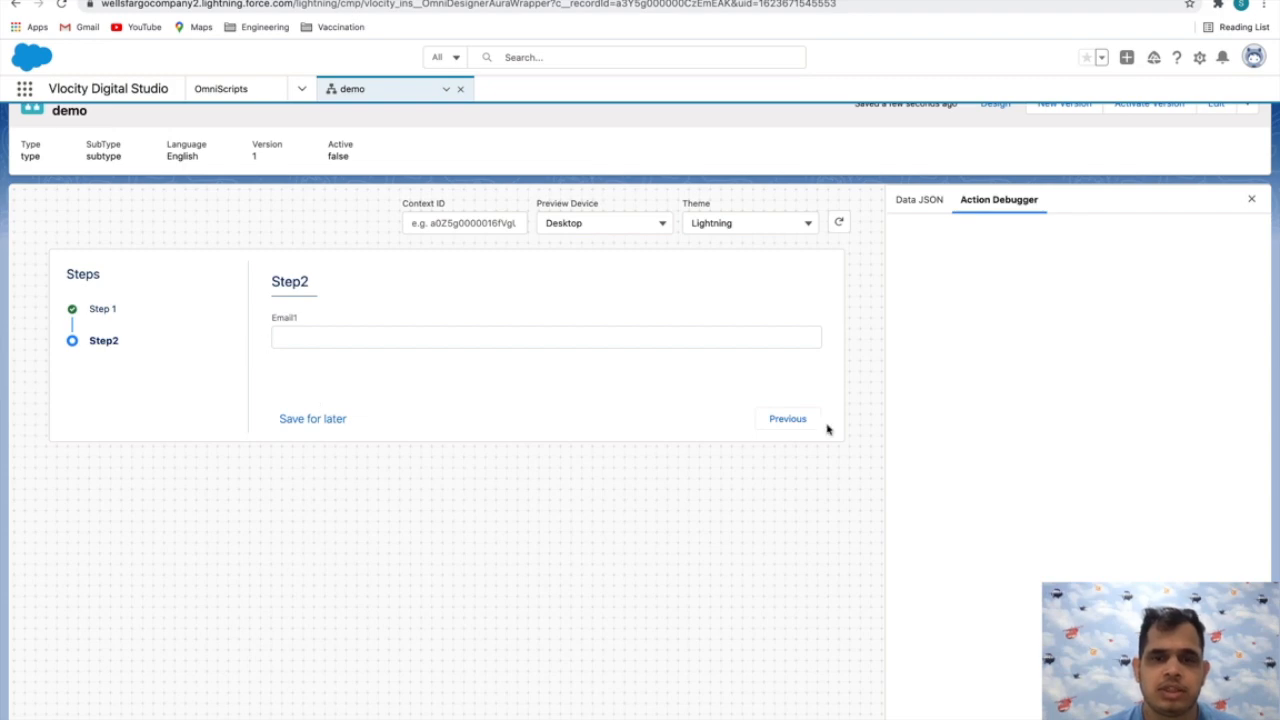
scroll(900, 320, up, 1)
click(995, 134)
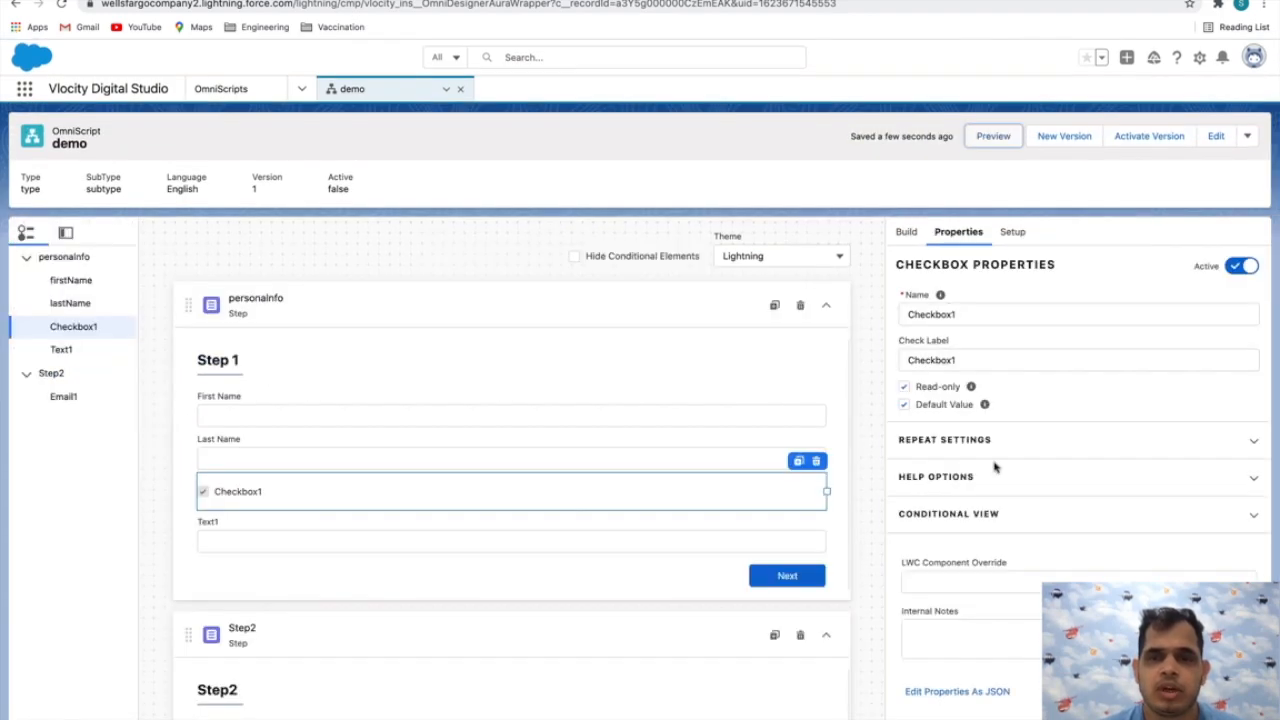
Turn on Enable Cancel in the script's Cancel Options and review its settings
scroll(995, 467, down, 1)
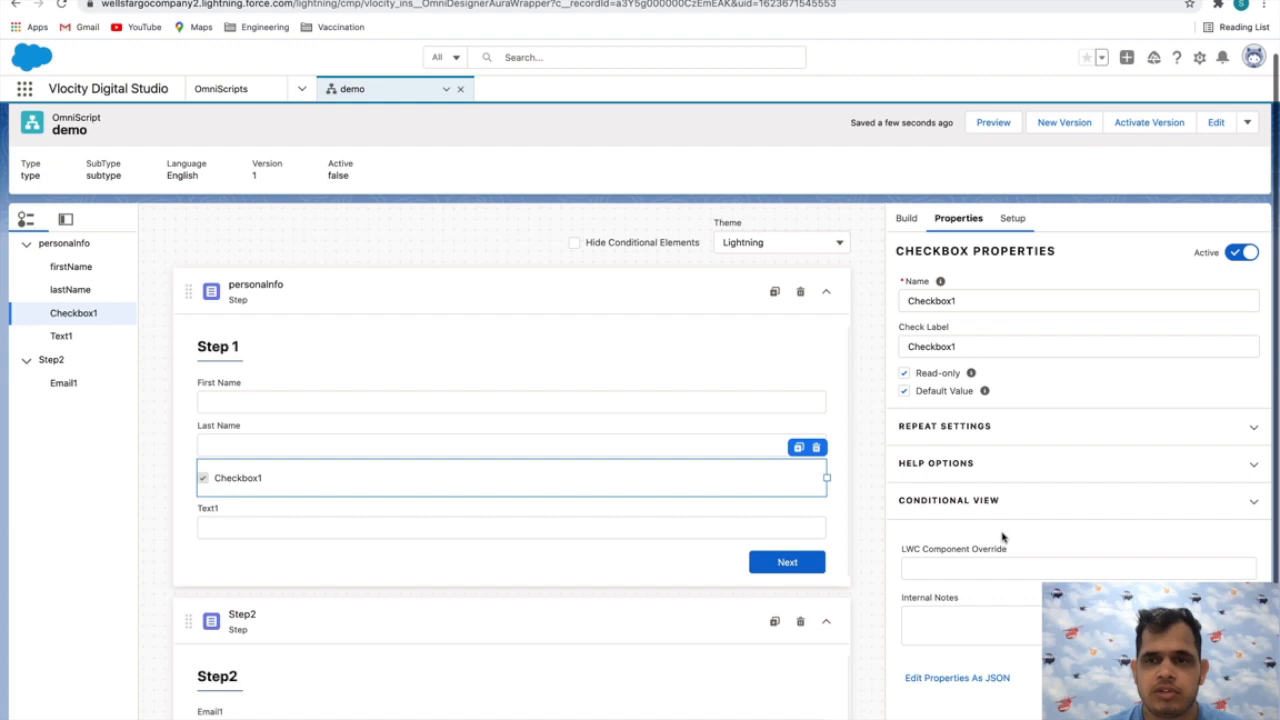
click(1012, 219)
scroll(1003, 537, down, 8)
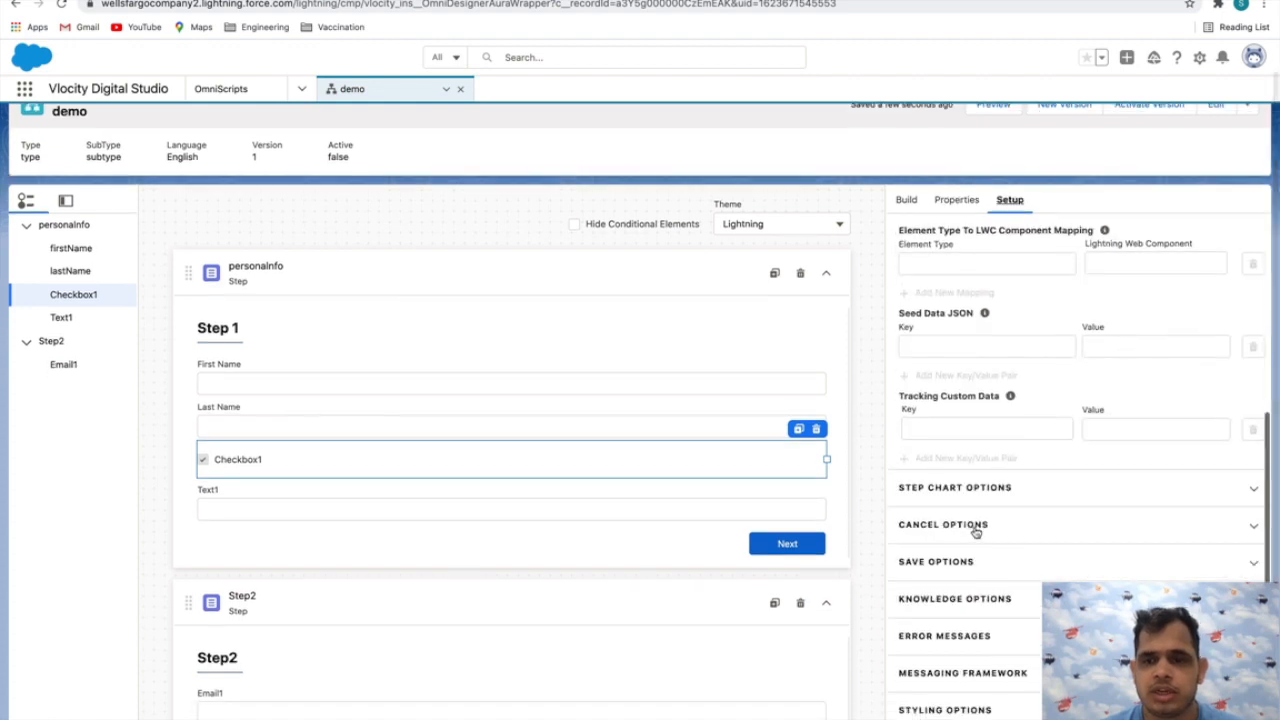
click(975, 528)
scroll(978, 550, down, 1)
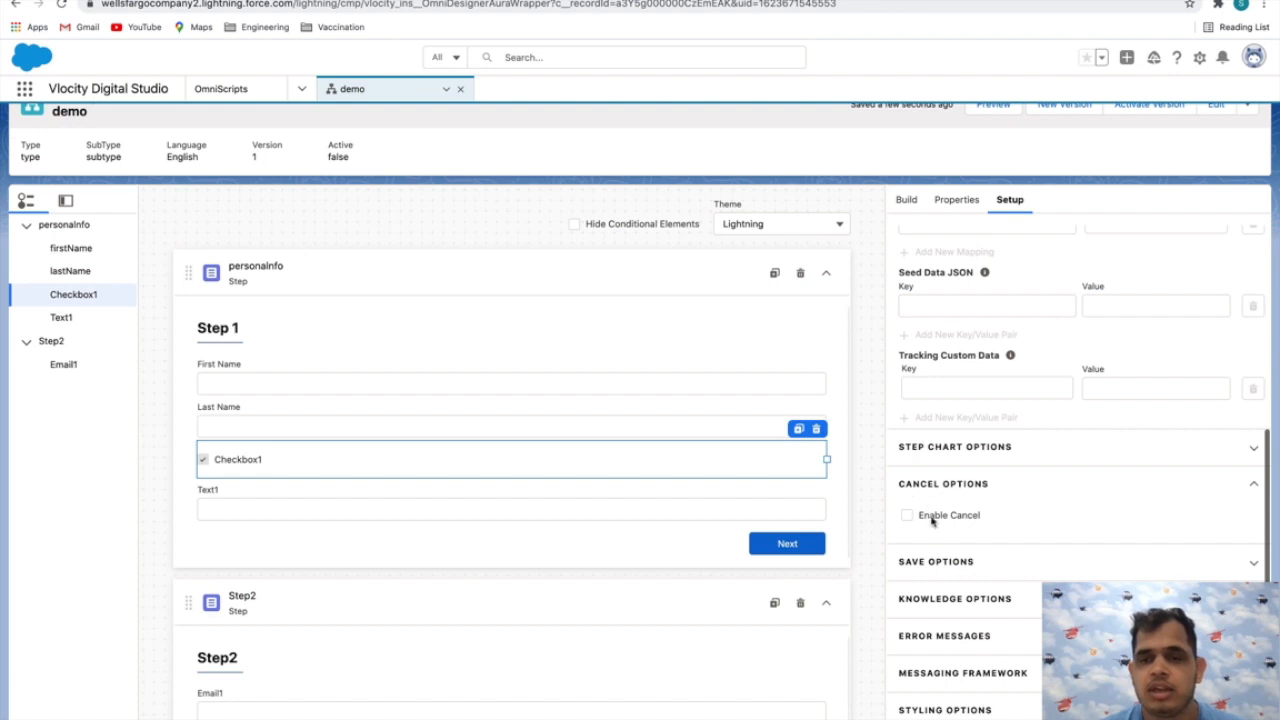
click(930, 518)
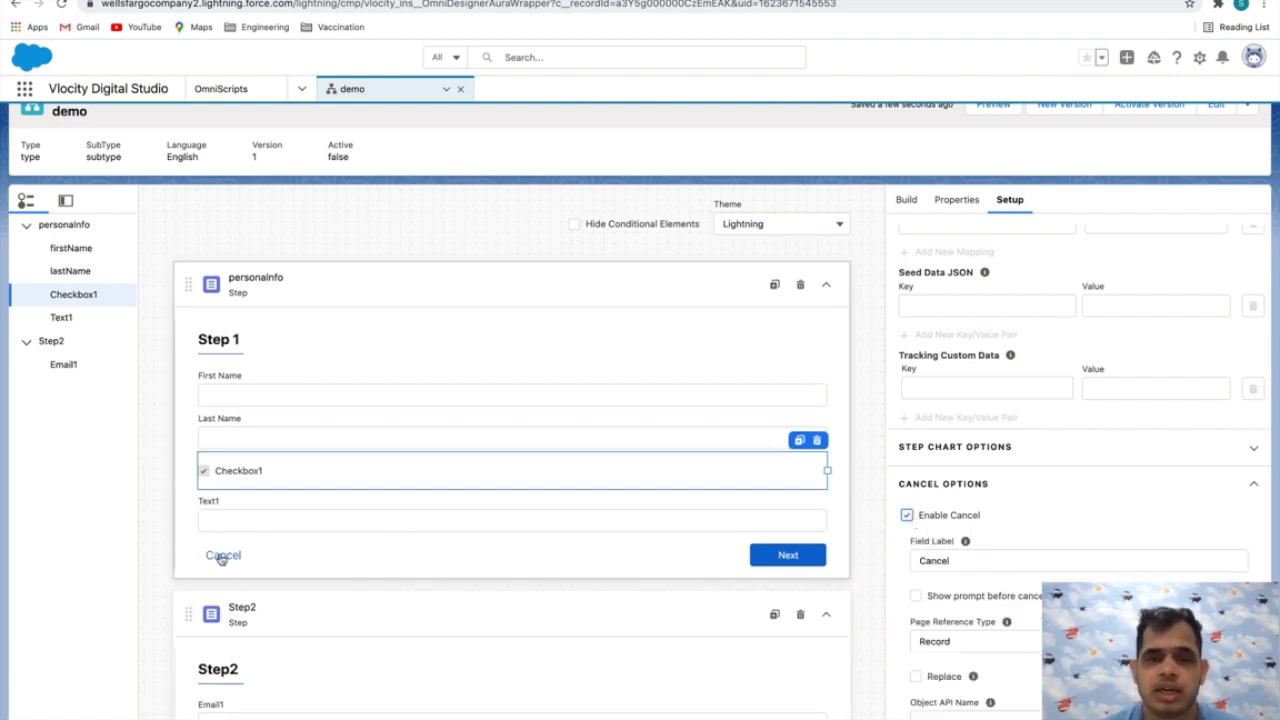
scroll(947, 545, down, 3)
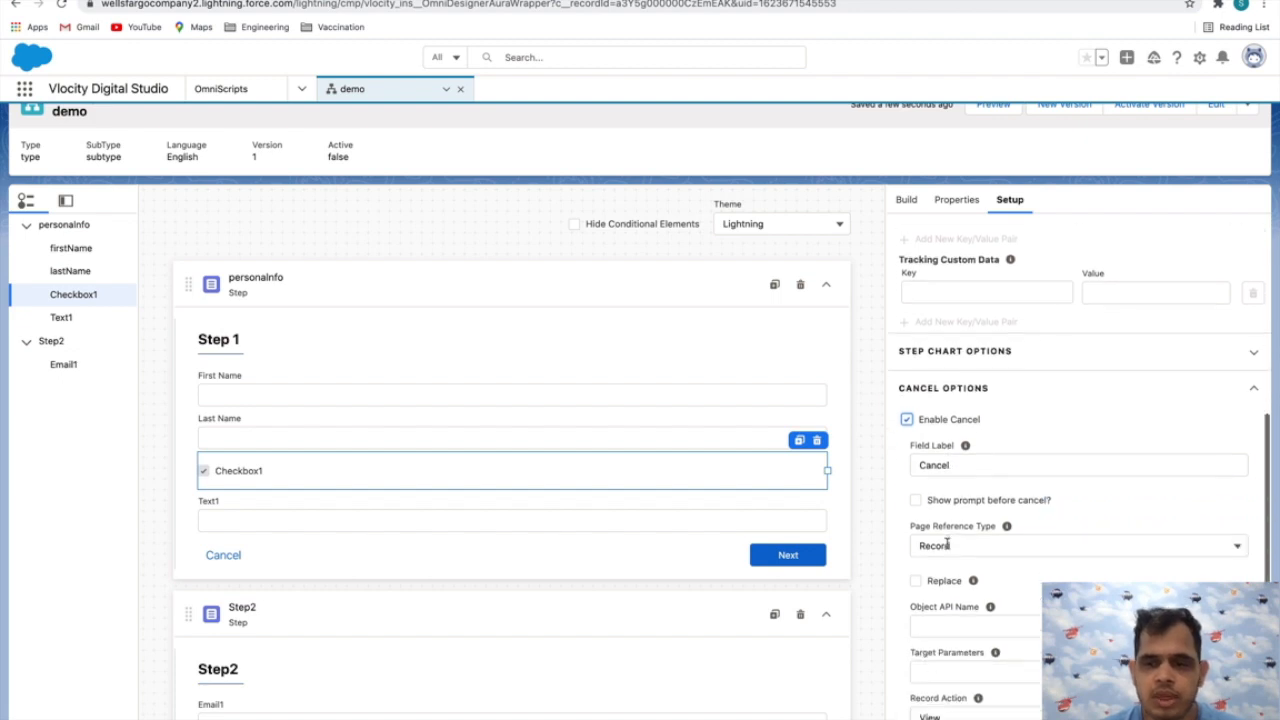
scroll(947, 545, up, 3)
click(982, 472)
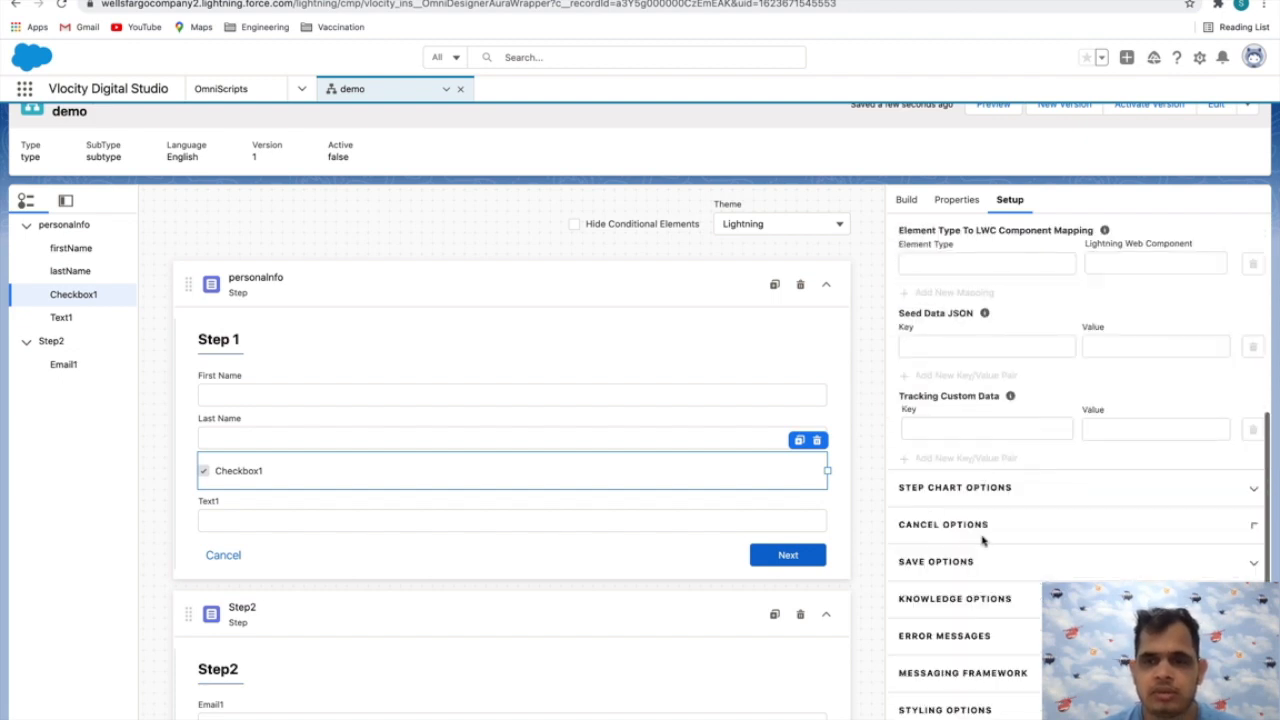
Turn off Allow Save For Later in the script's Save Options
click(937, 562)
scroll(980, 568, down, 2)
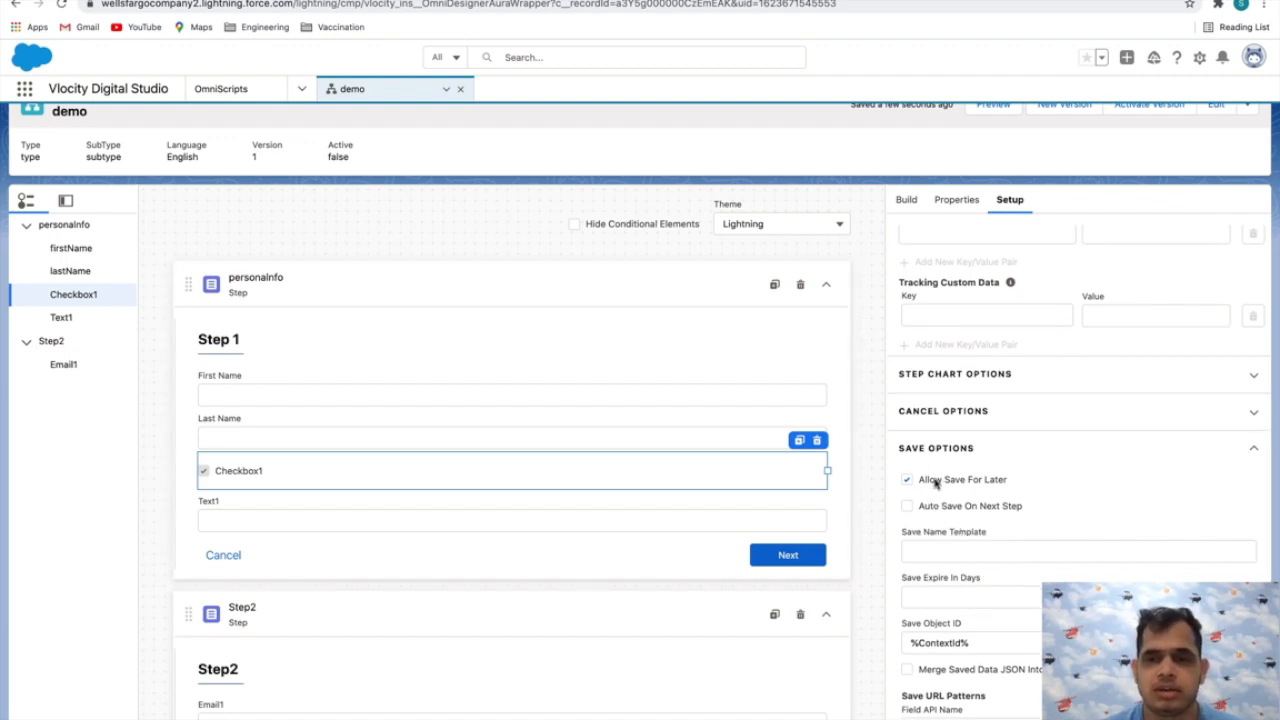
click(1001, 481)
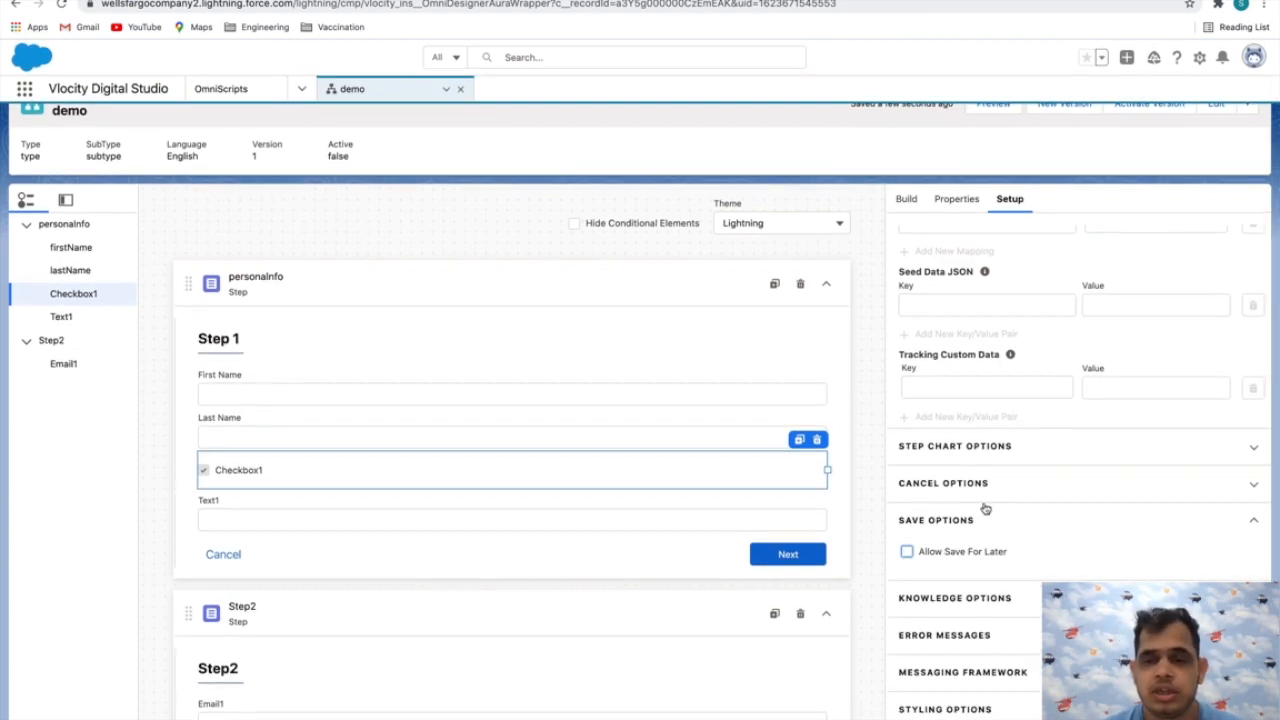
Review the Styling Options, including the custom Lightning stylesheet and Lightning Design System fields
click(949, 709)
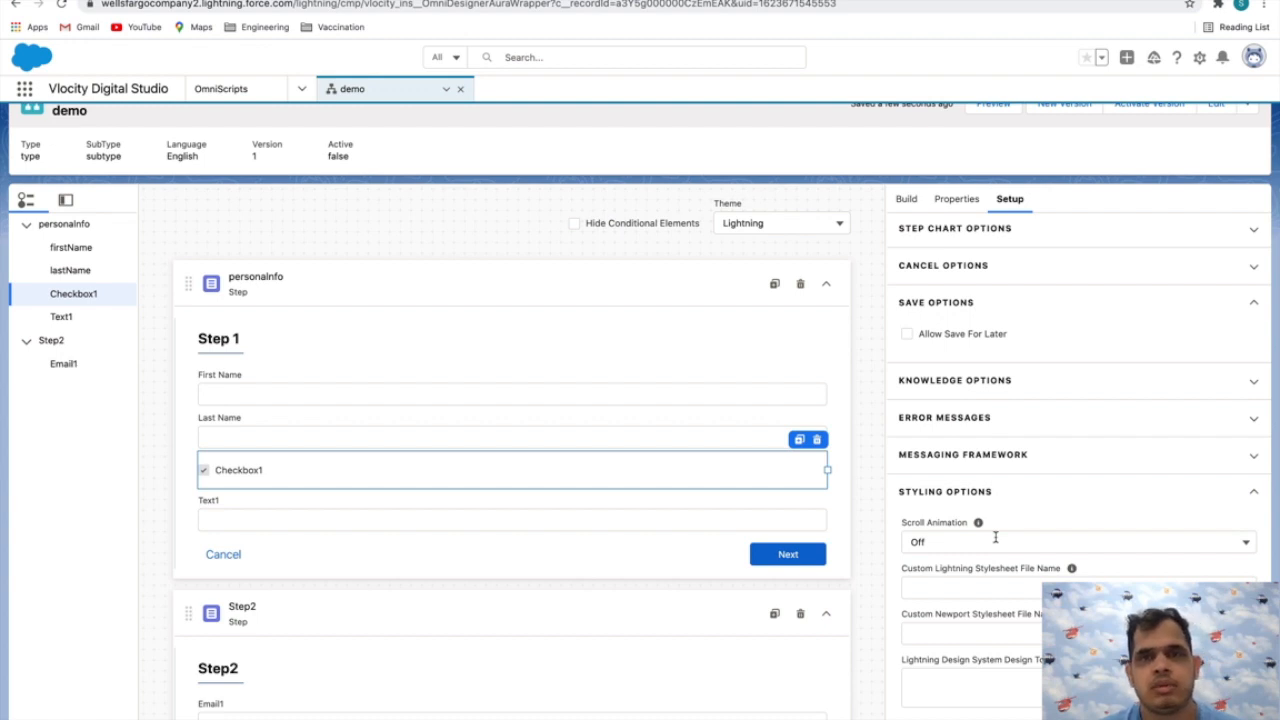
click(978, 586)
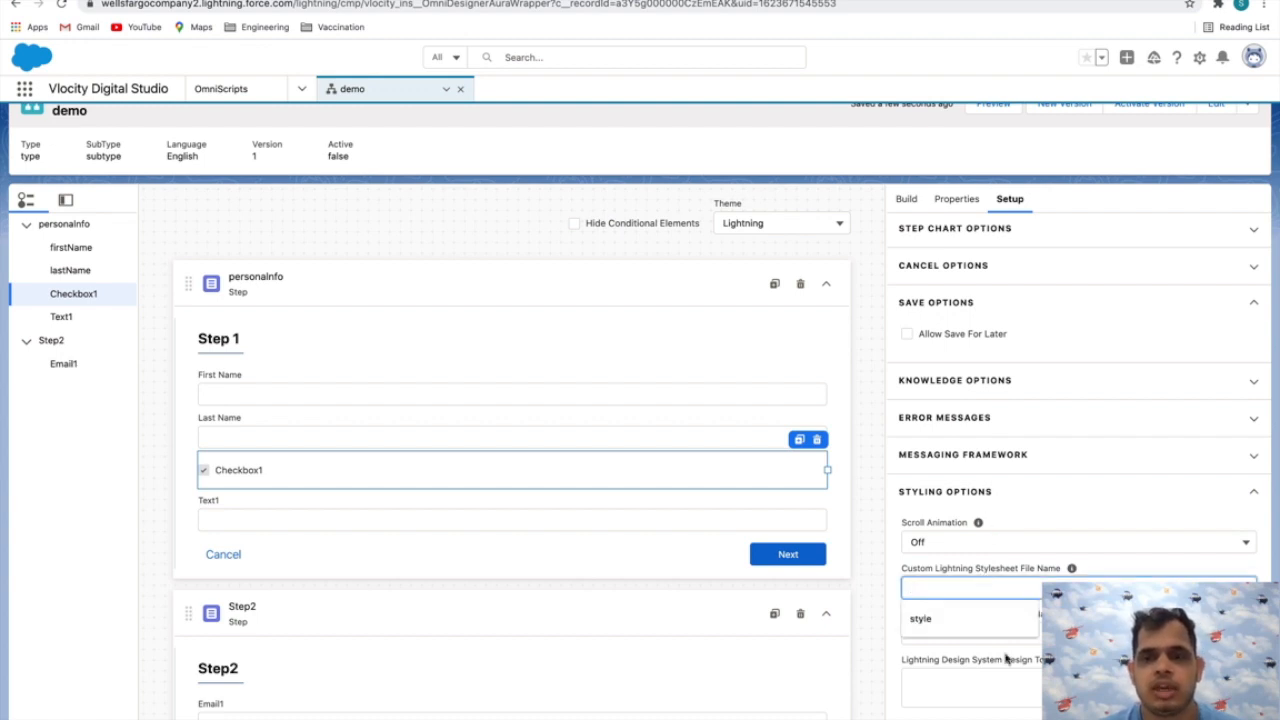
click(1000, 688)
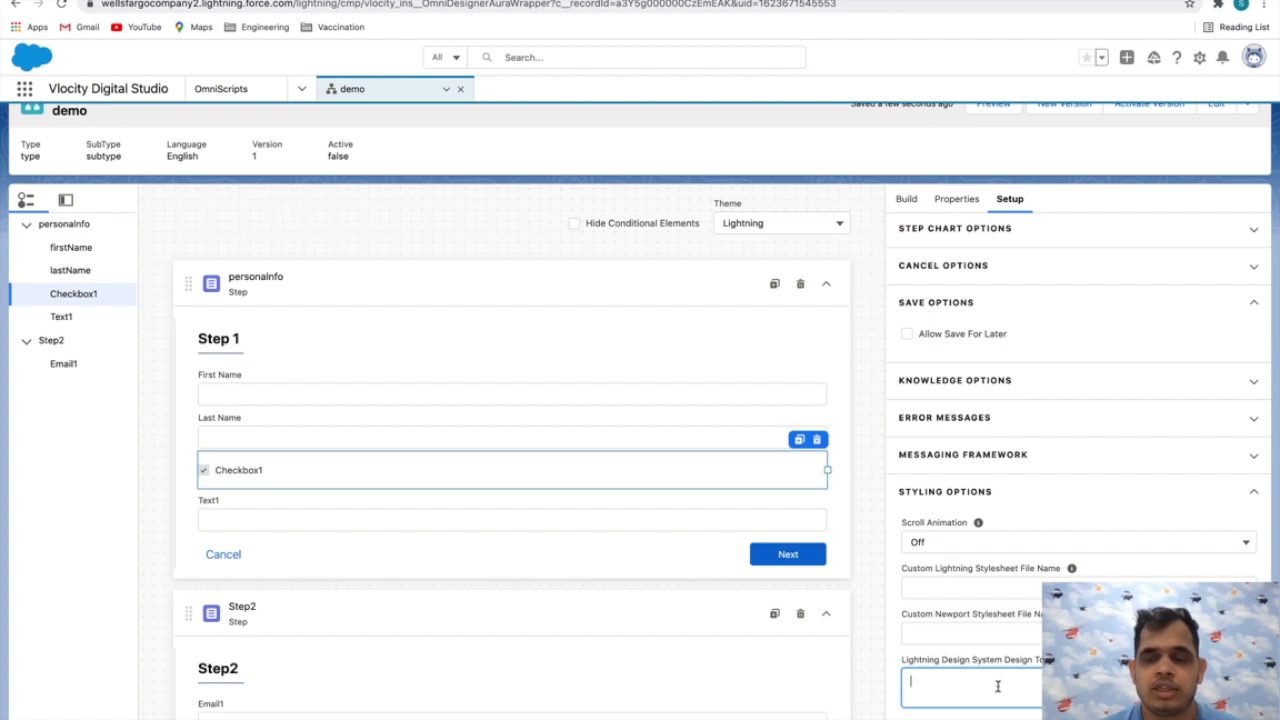
Preview the script, check the step chart and Step 1 fields, and advance to Step2
scroll(1015, 640, up, 10)
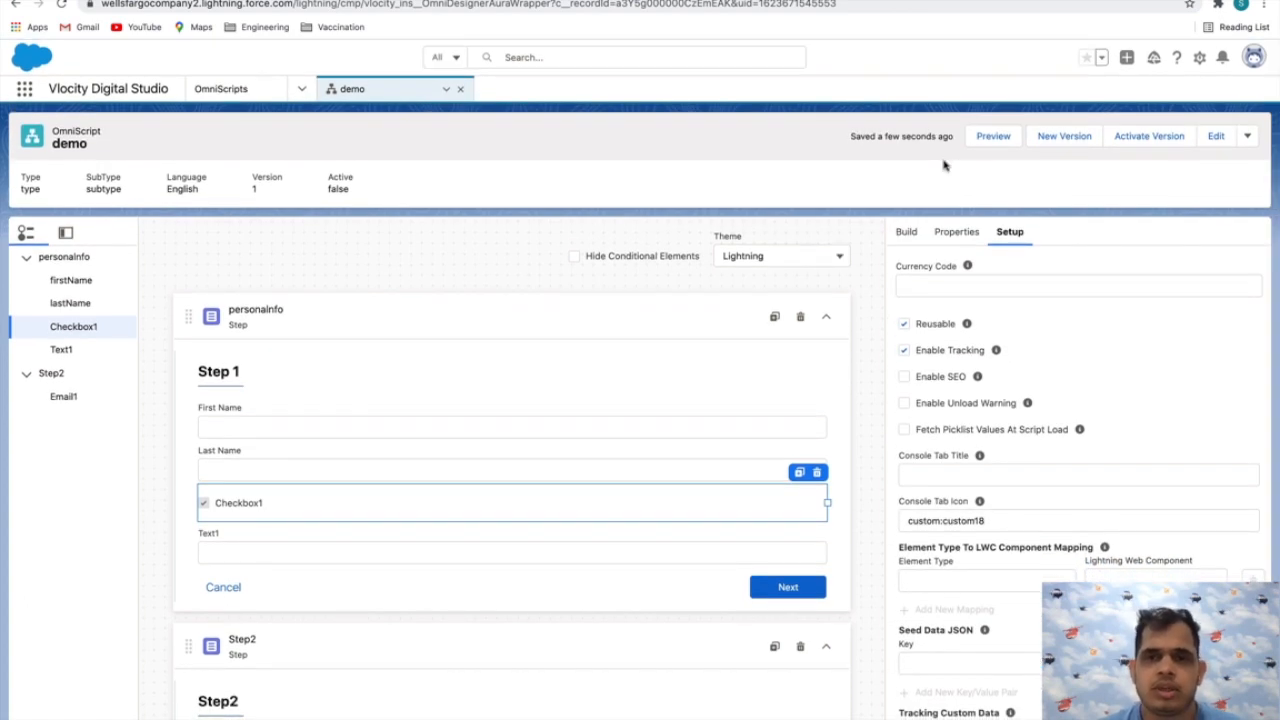
click(990, 136)
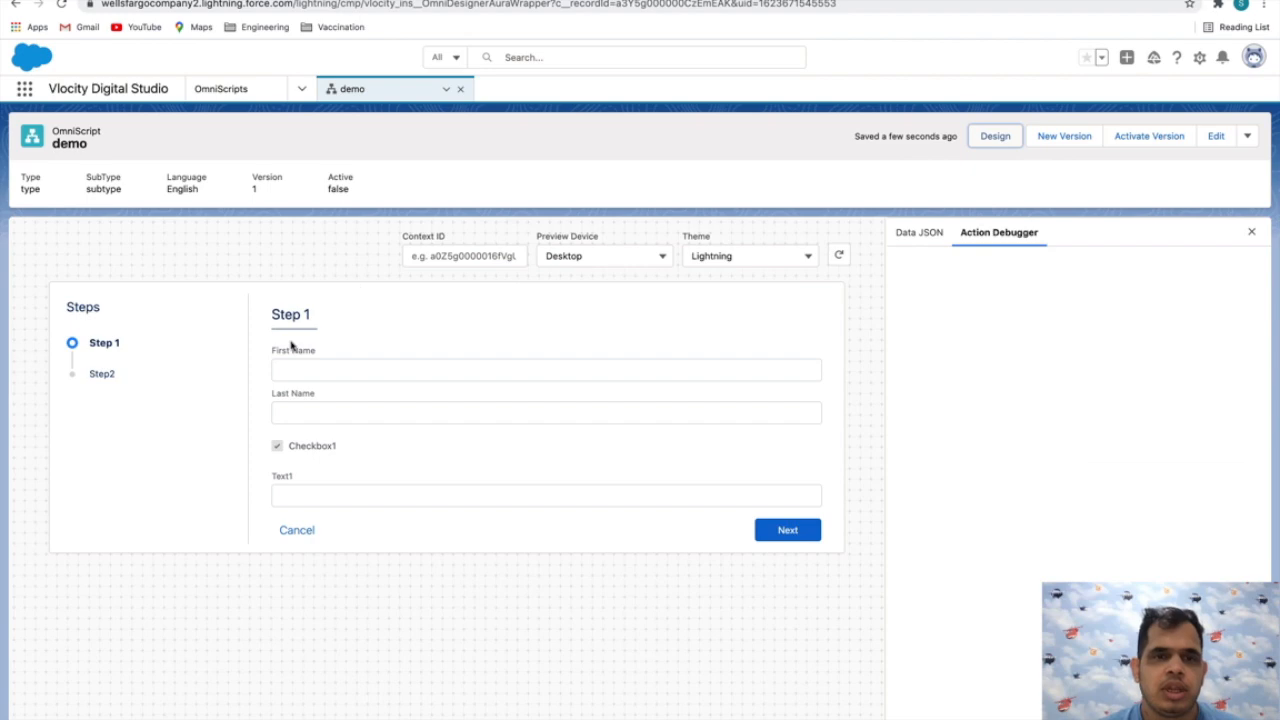
drag(92, 343, 147, 346)
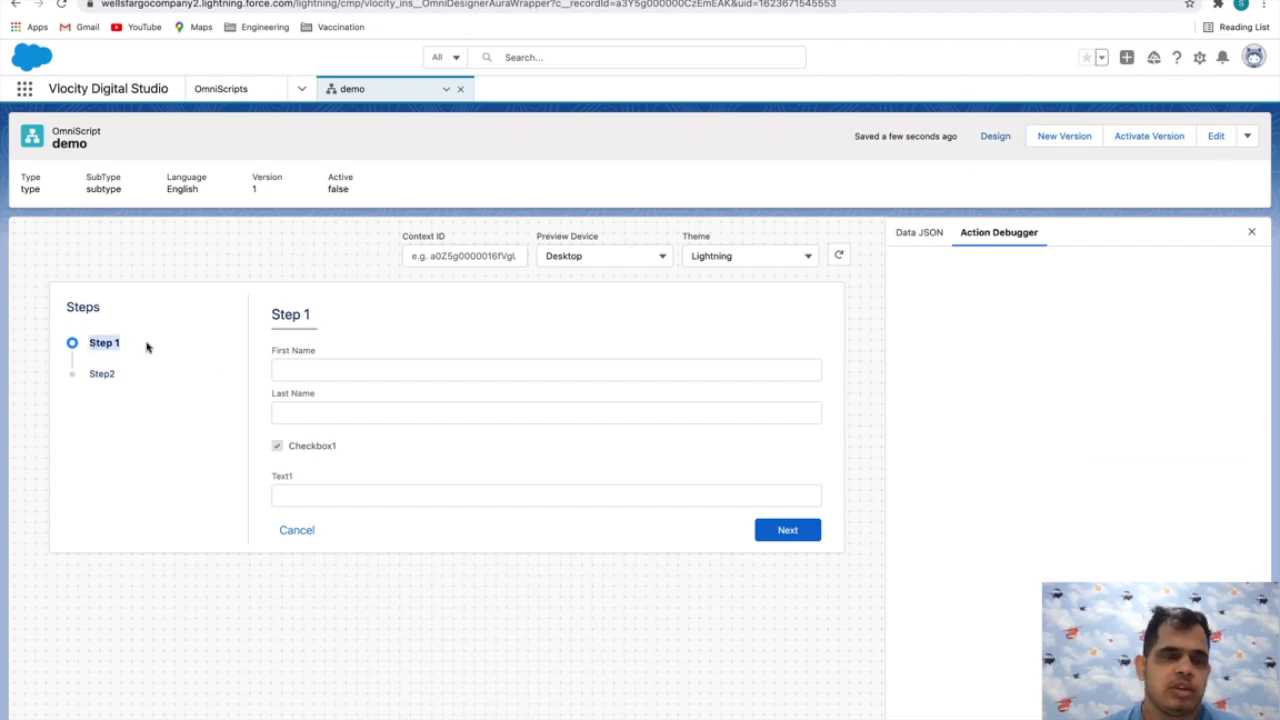
click(113, 360)
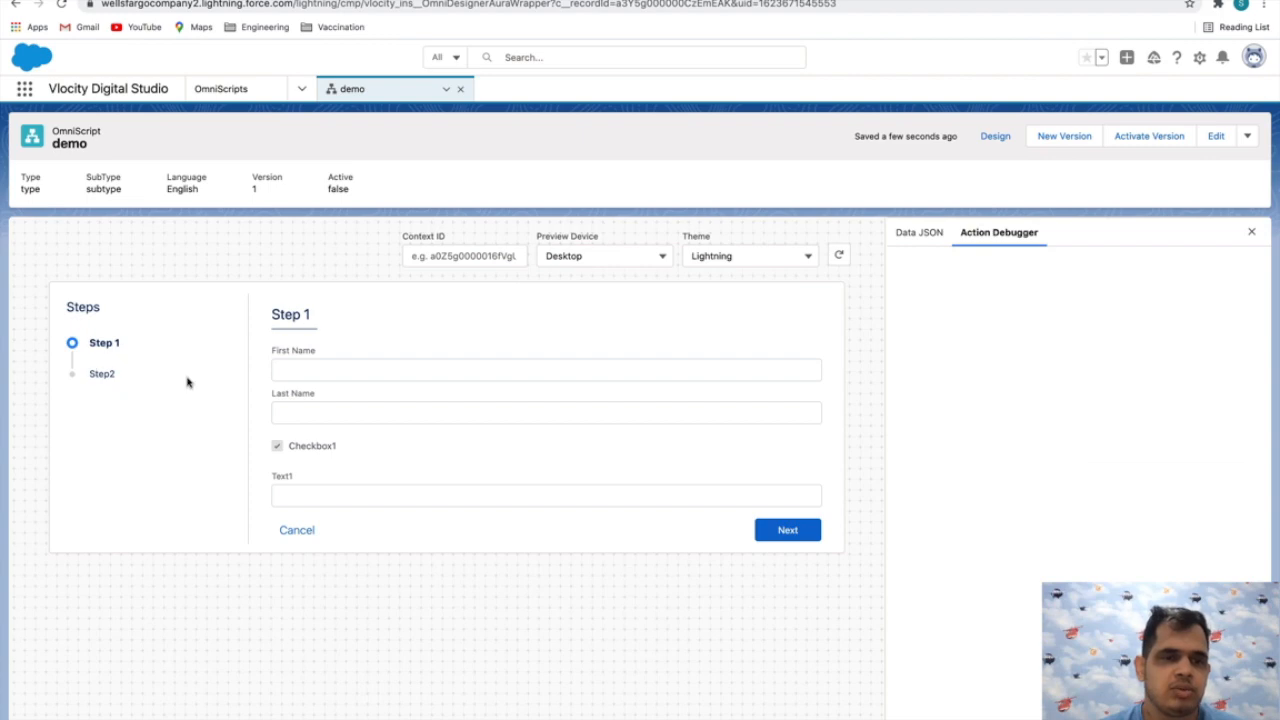
drag(273, 351, 343, 353)
drag(293, 394, 398, 460)
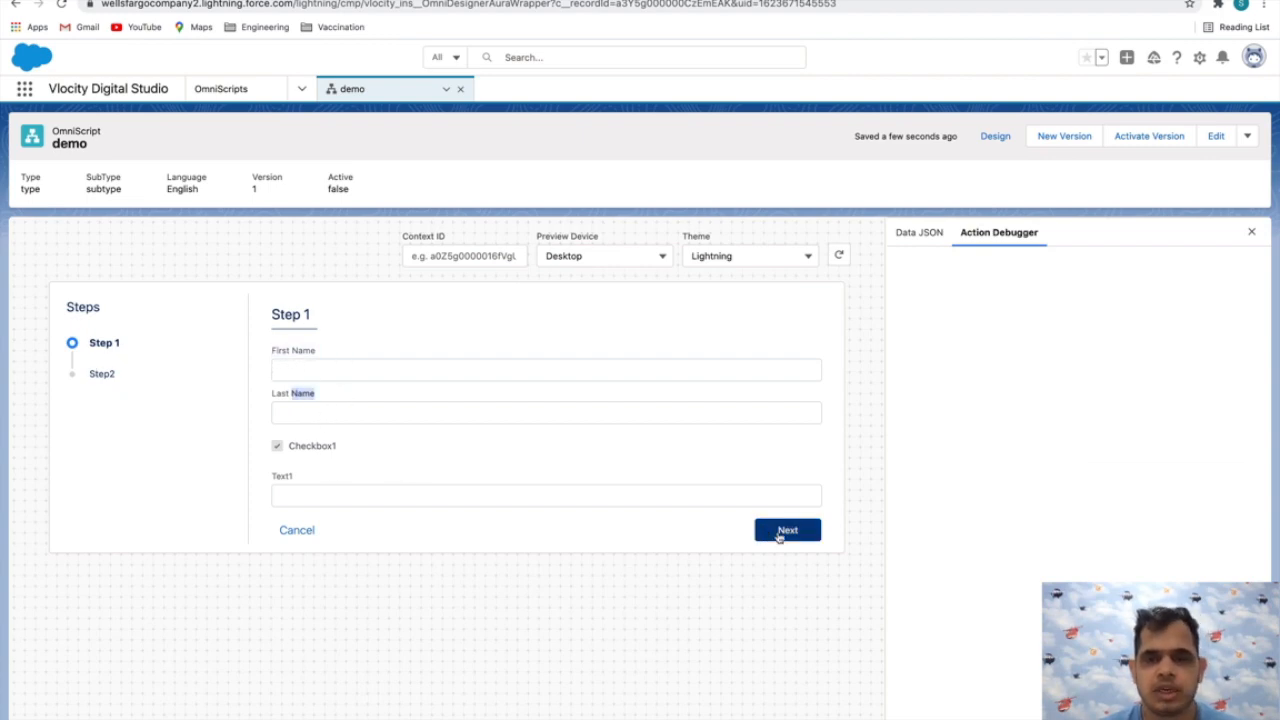
click(777, 529)
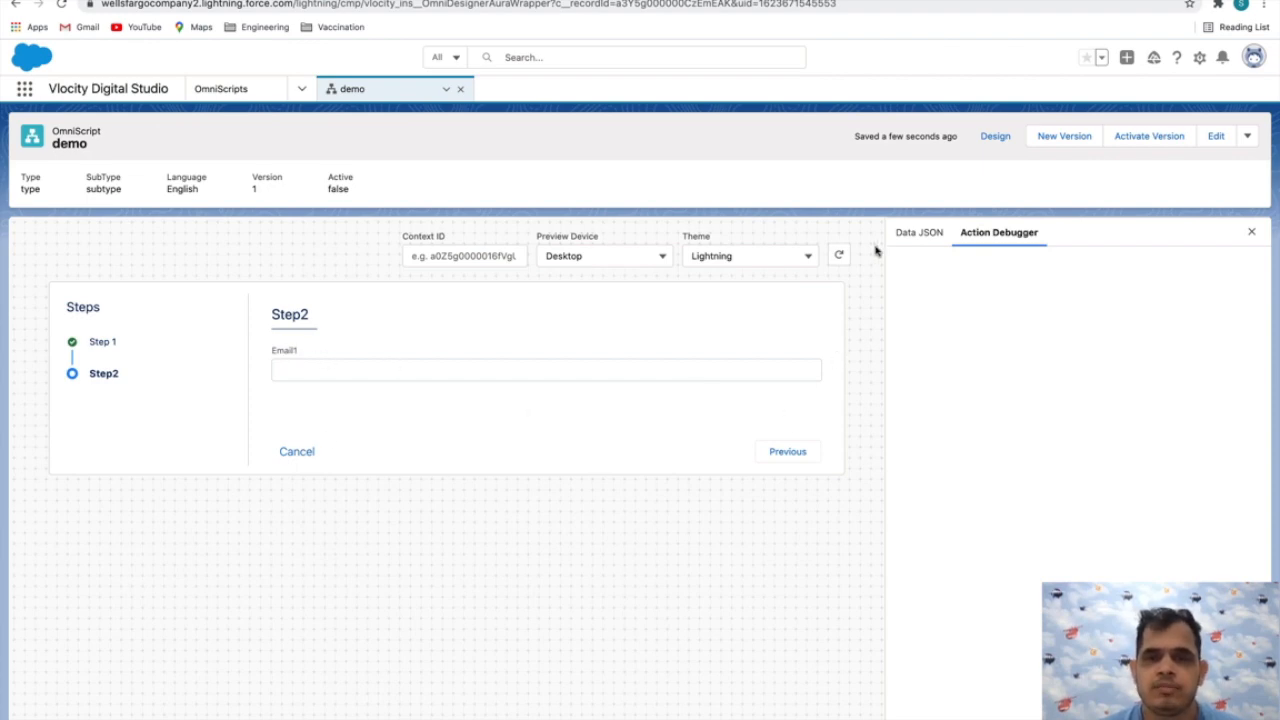
Show the preview's Data JSON, go back to Step 1, and fill in the First Name and Last Name fields
click(927, 238)
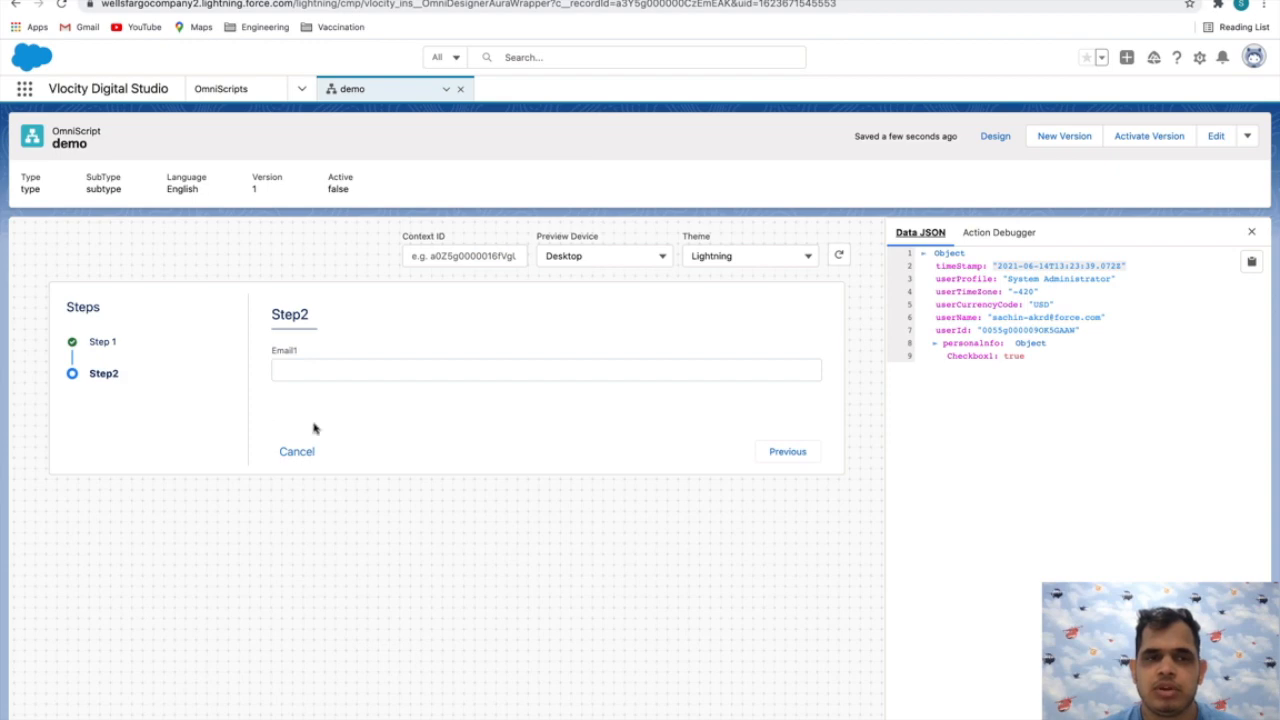
click(788, 453)
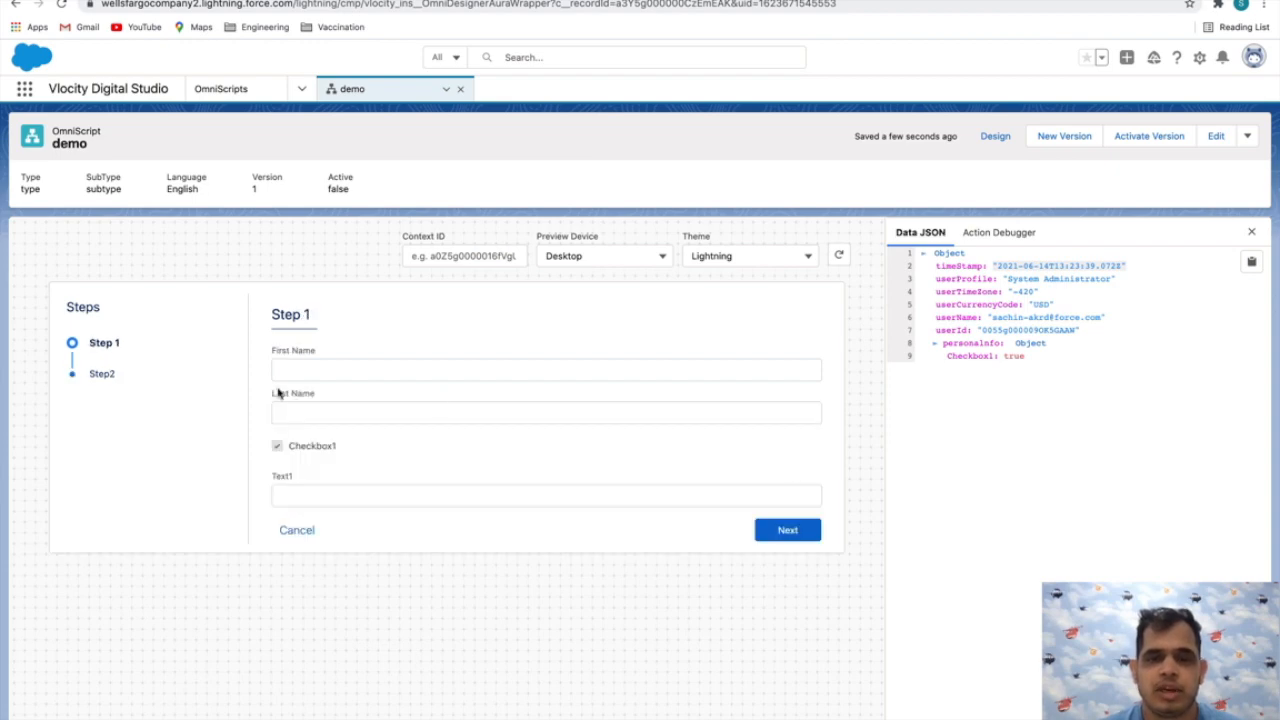
click(417, 366)
text(sachin)
click(1033, 360)
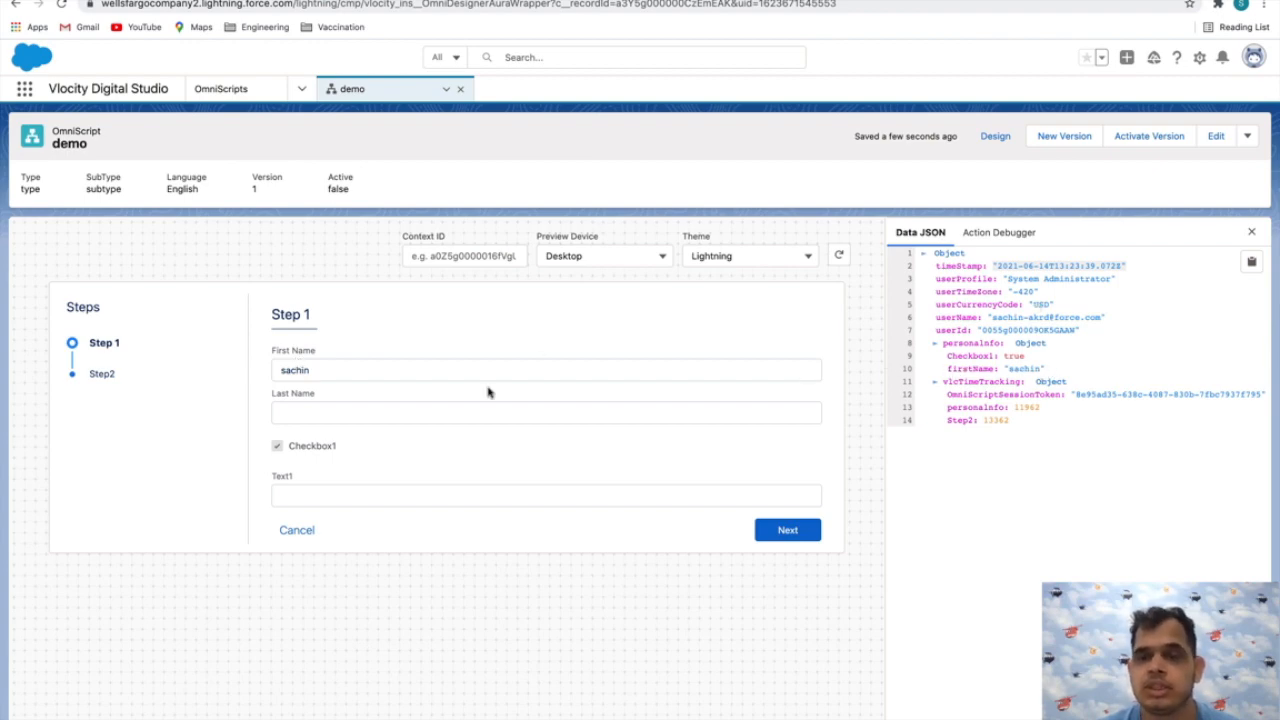
click(397, 416)
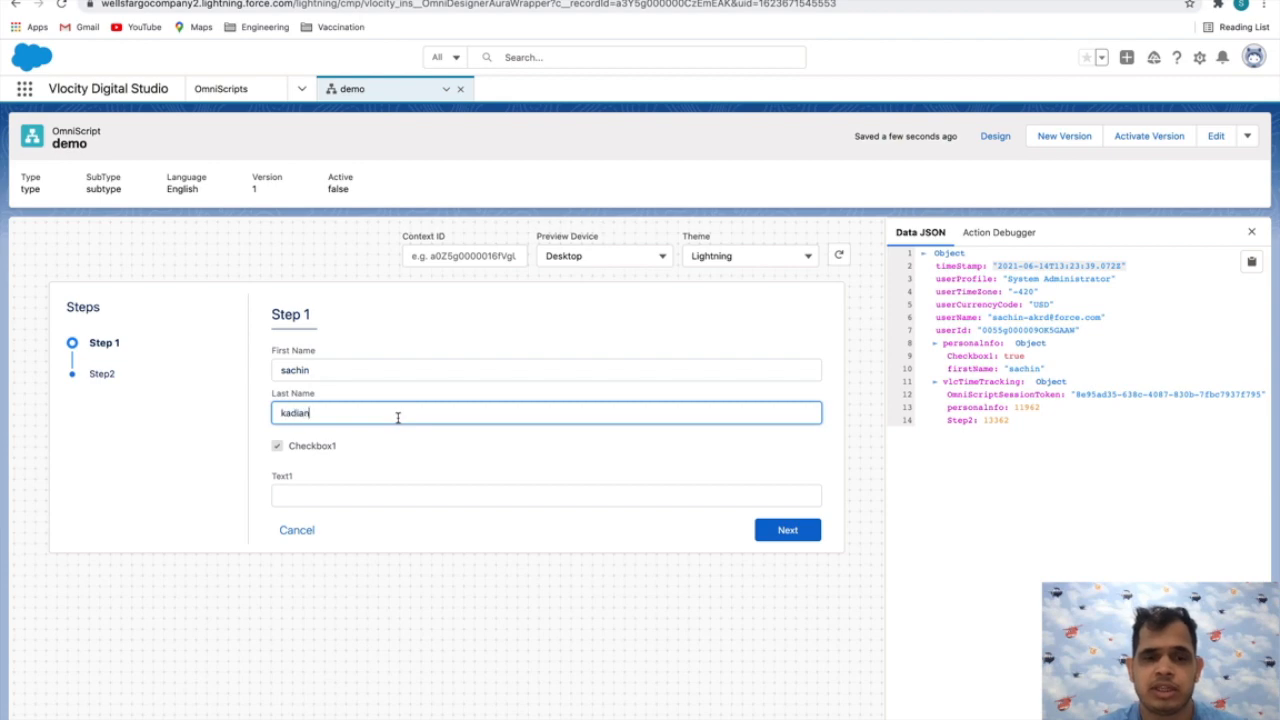
click(984, 386)
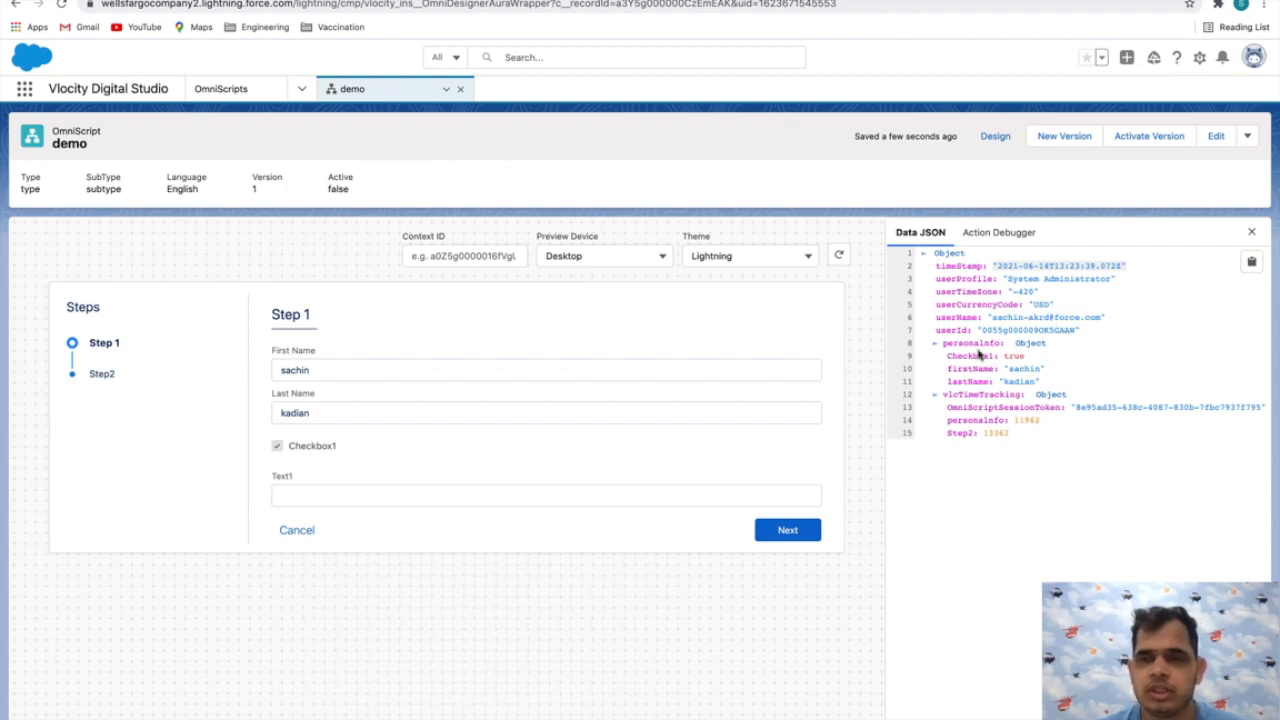
Compare the Step 1 form with the personaInfo node in the Data JSON
scroll(980, 354, down, 1)
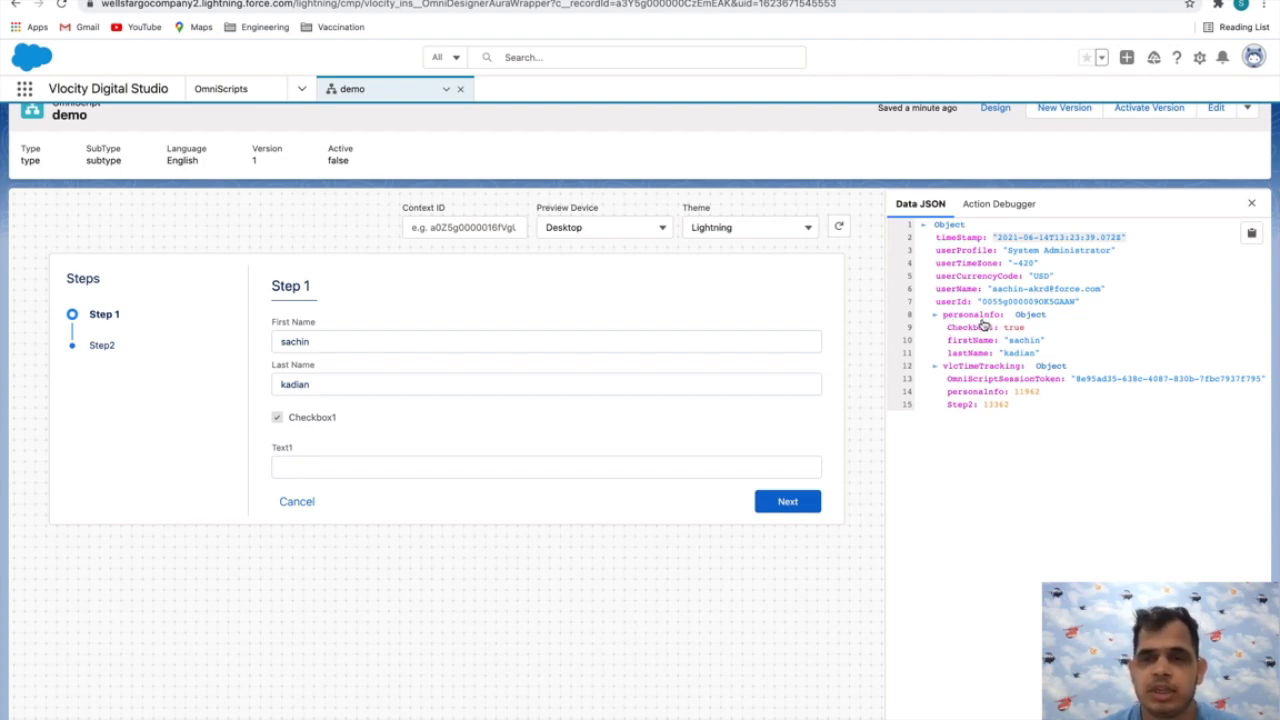
scroll(983, 326, up, 1)
drag(276, 298, 316, 300)
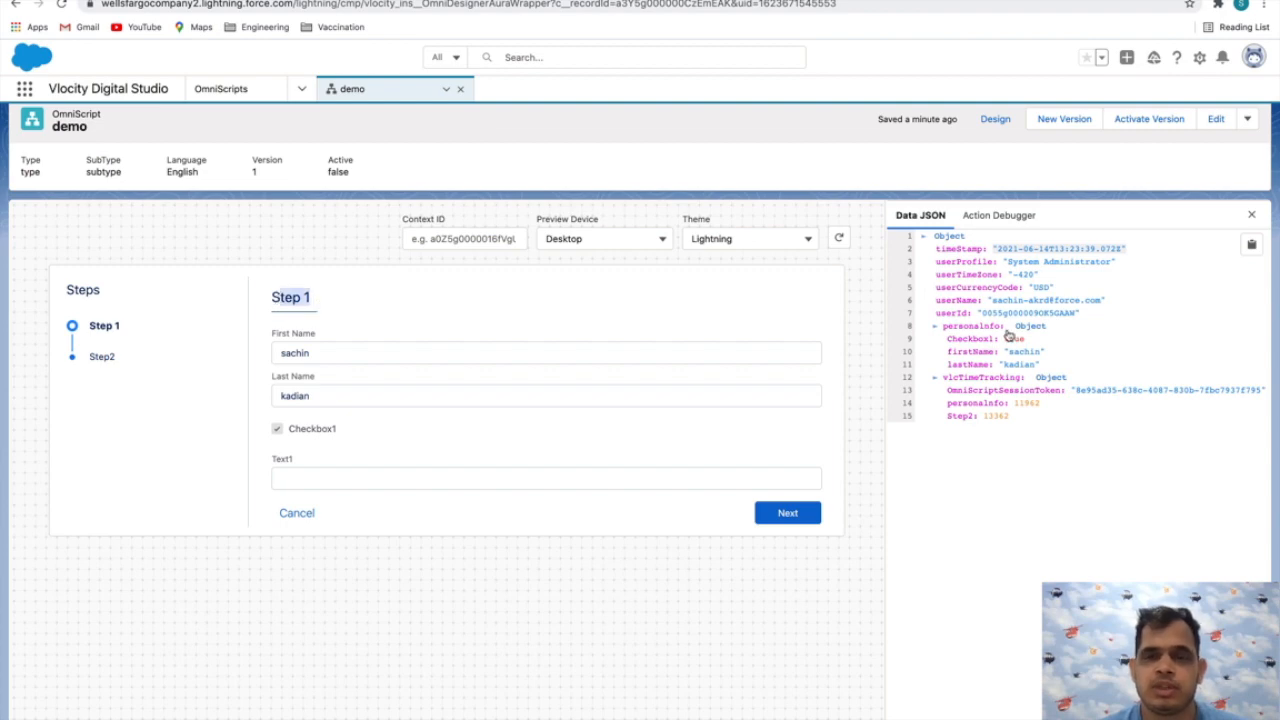
Return to the design view and open the properties of the personaInfo step
click(994, 120)
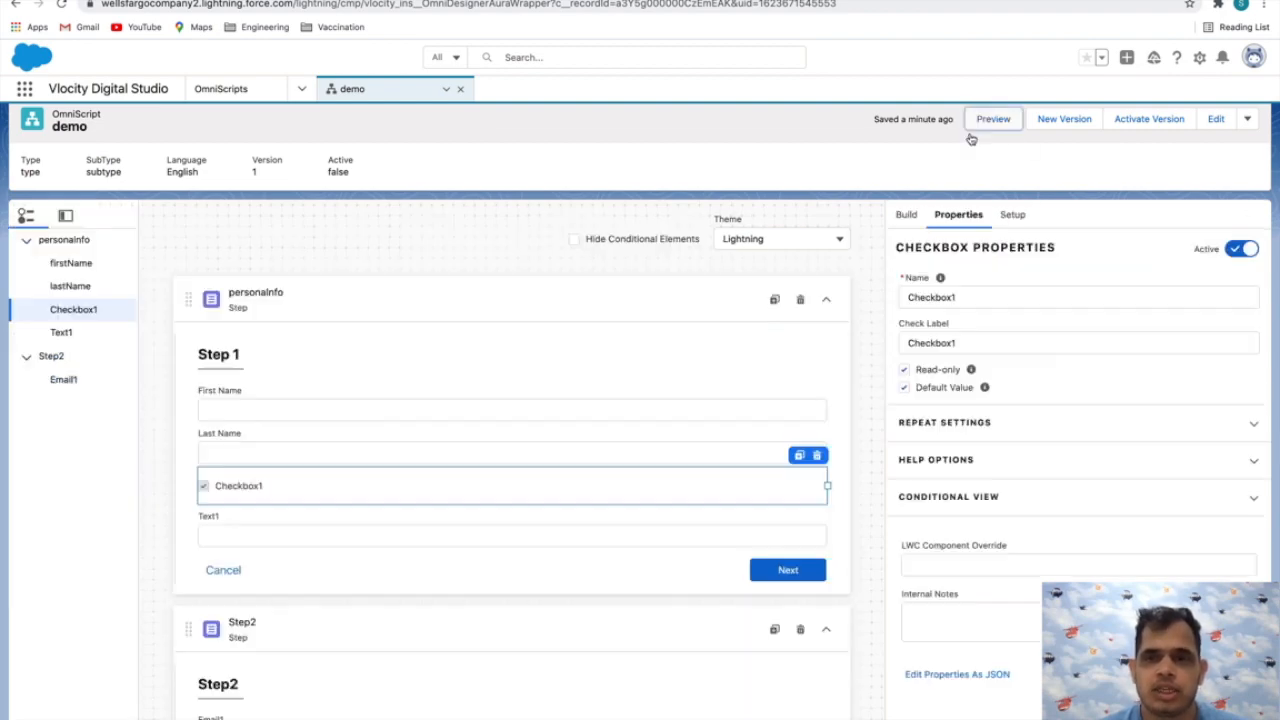
click(1011, 216)
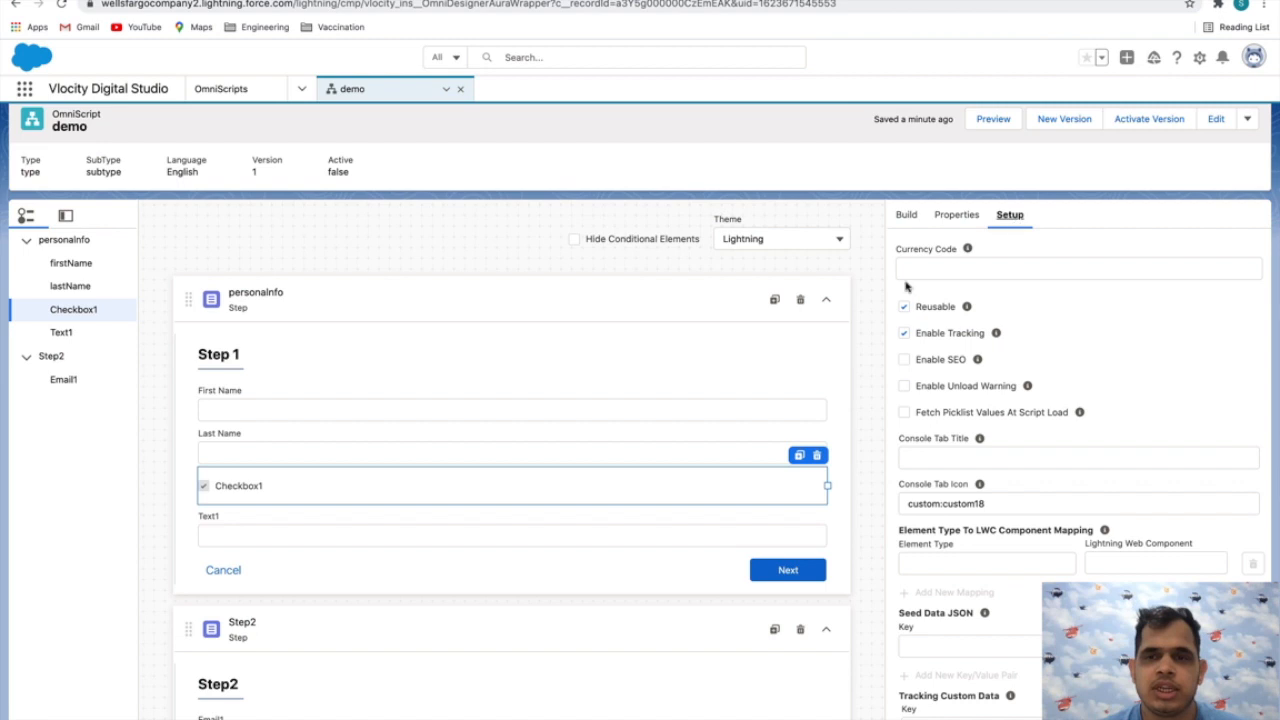
click(958, 216)
click(377, 294)
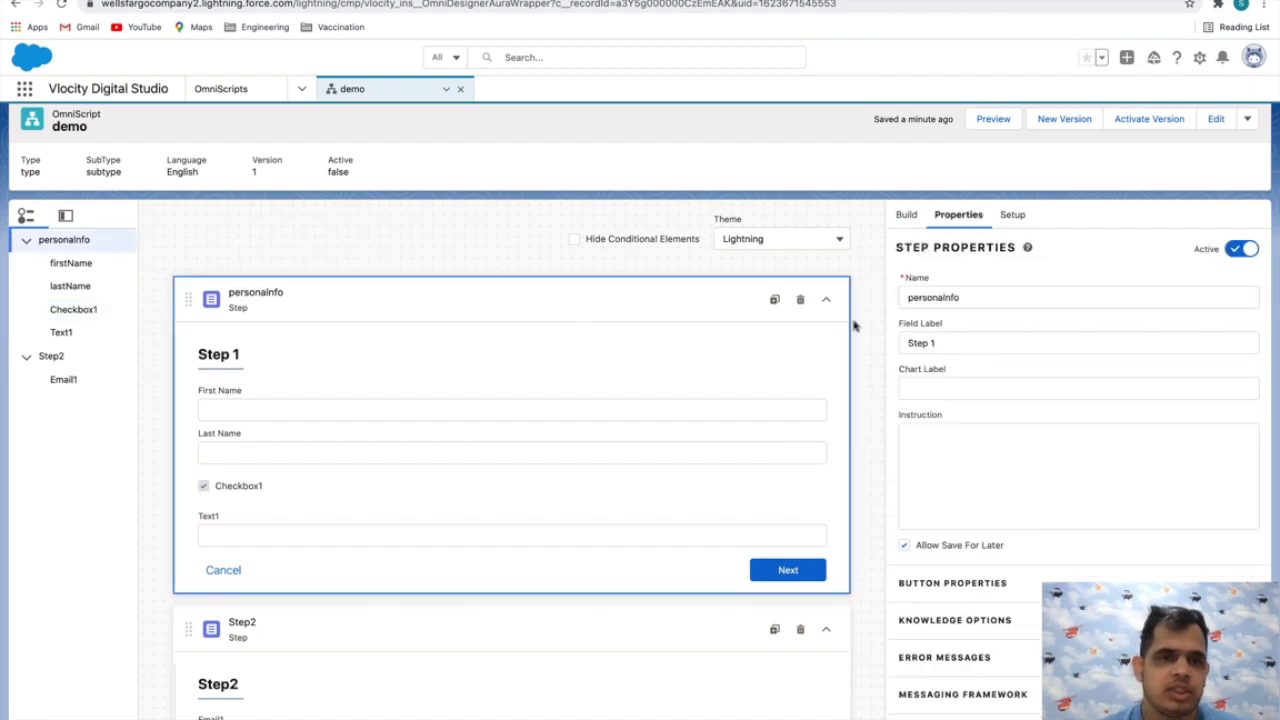
Rename the personaInfo step as personaInfomation in its step properties
drag(971, 297, 899, 297)
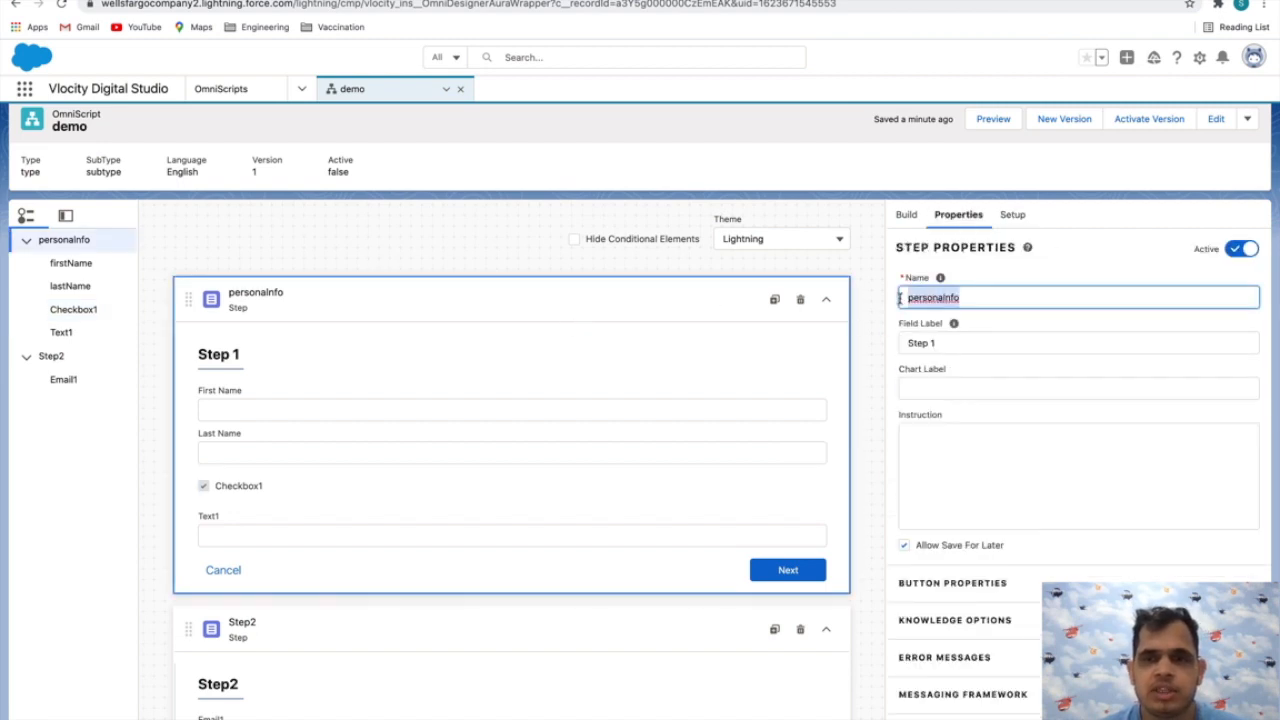
click(971, 298)
text(rm)
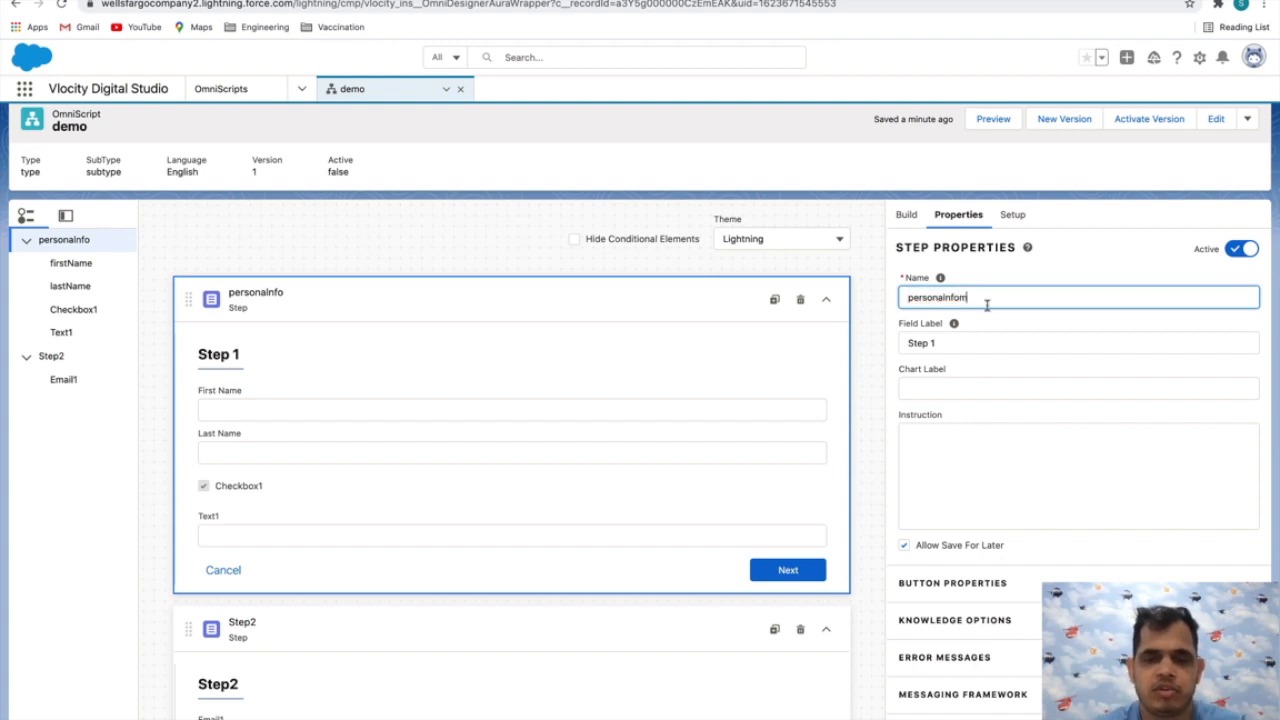
key(BackSpace)
key(BackSpace)
text(mation)
click(1034, 332)
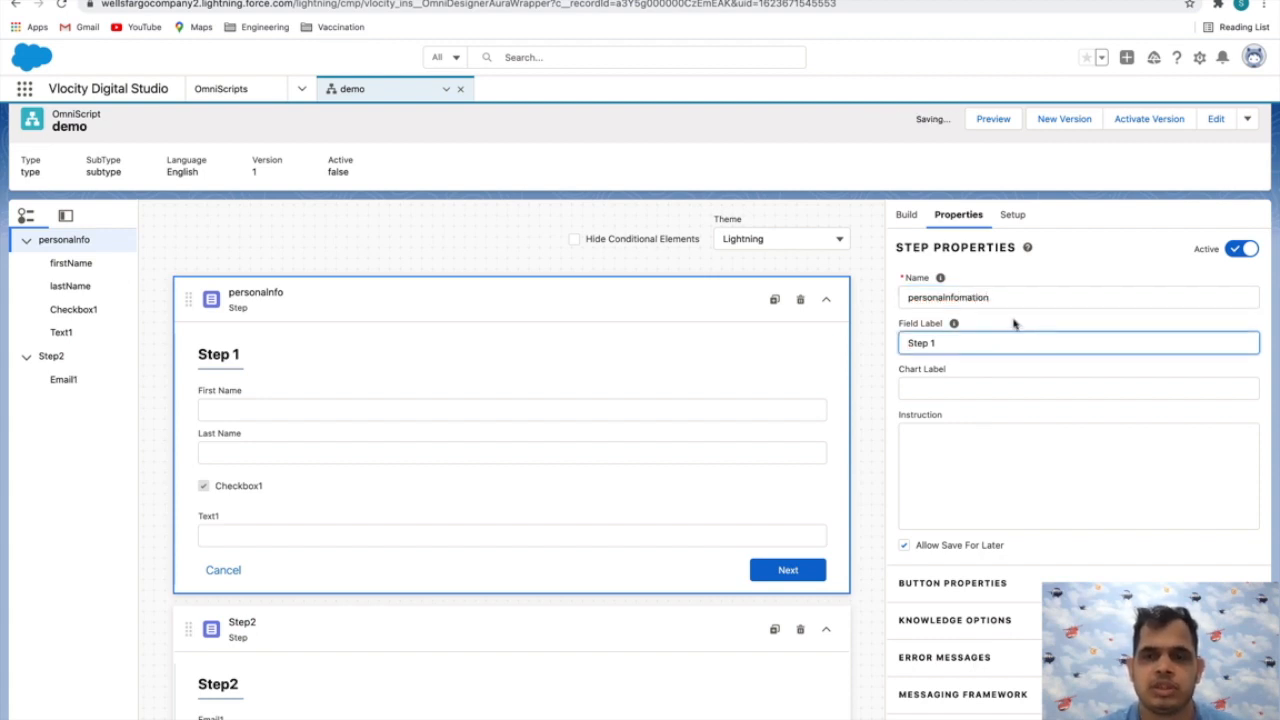
Preview the script, fill in the First Name field of Step 1, and advance to Step2
click(1000, 120)
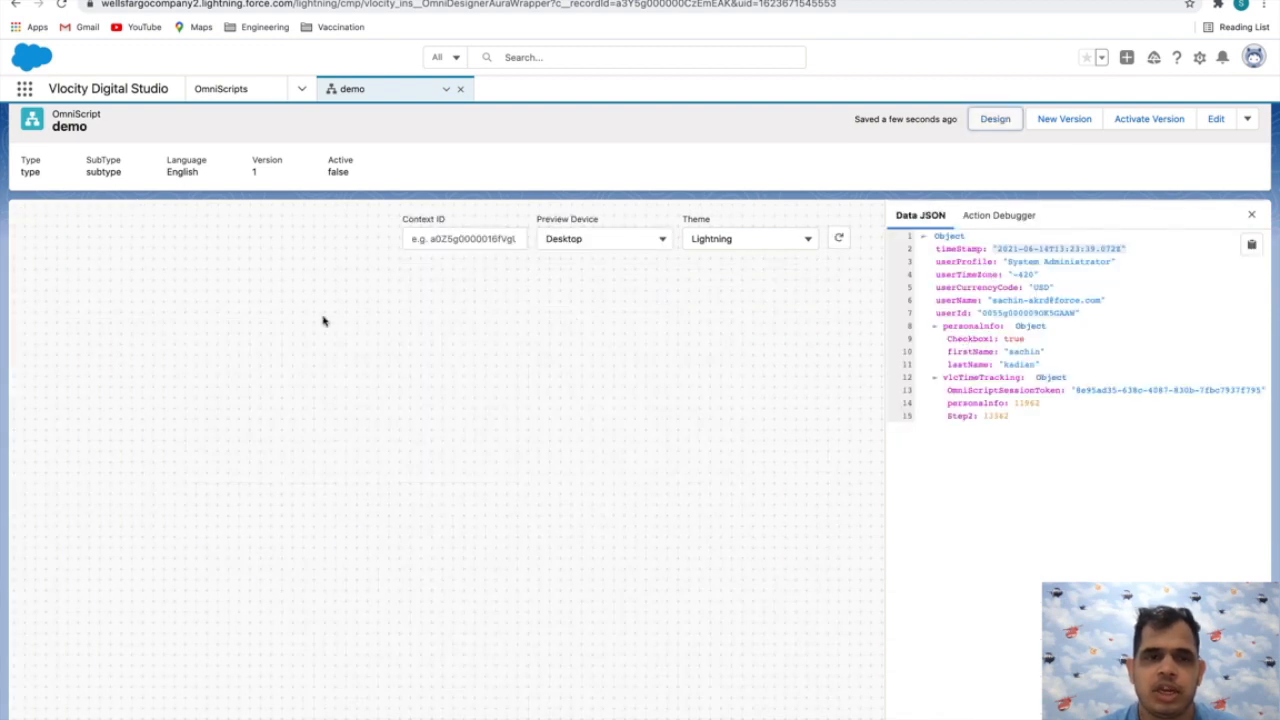
click(326, 356)
text(sachin)
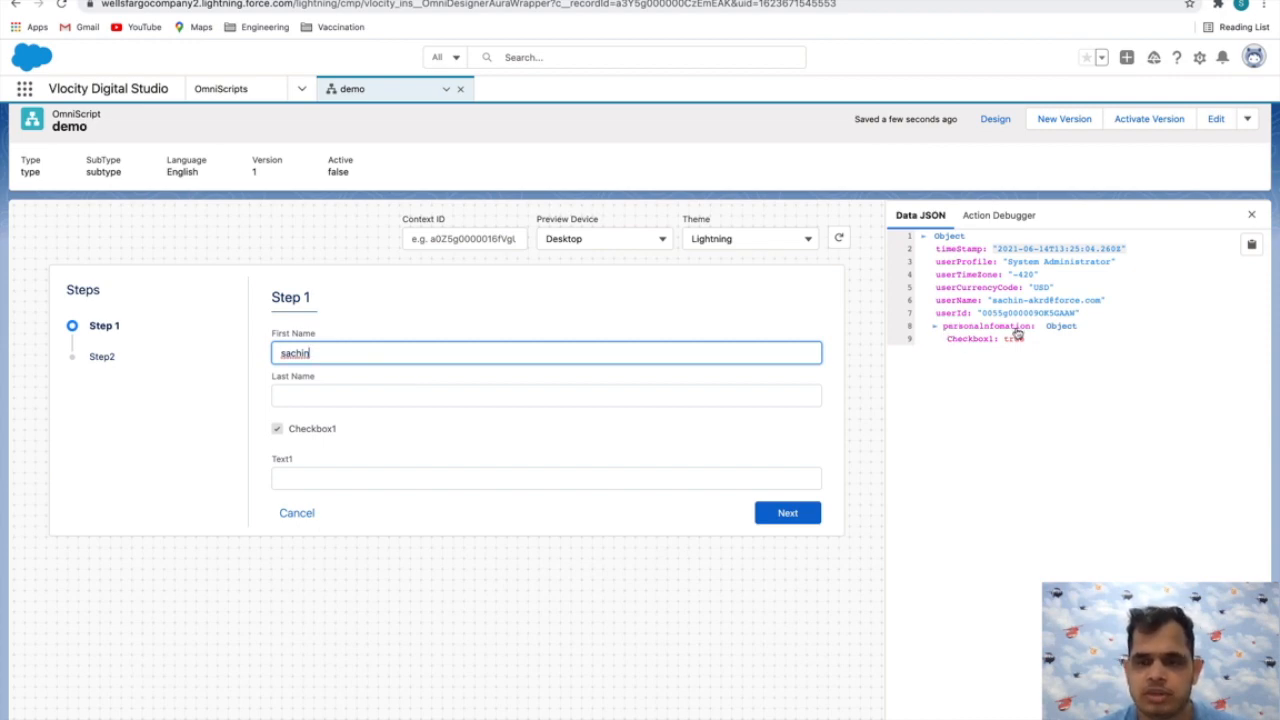
click(786, 513)
Fill in the Email1 field of Step2 with the person's e-mail address and show the Action Debugger
click(410, 354)
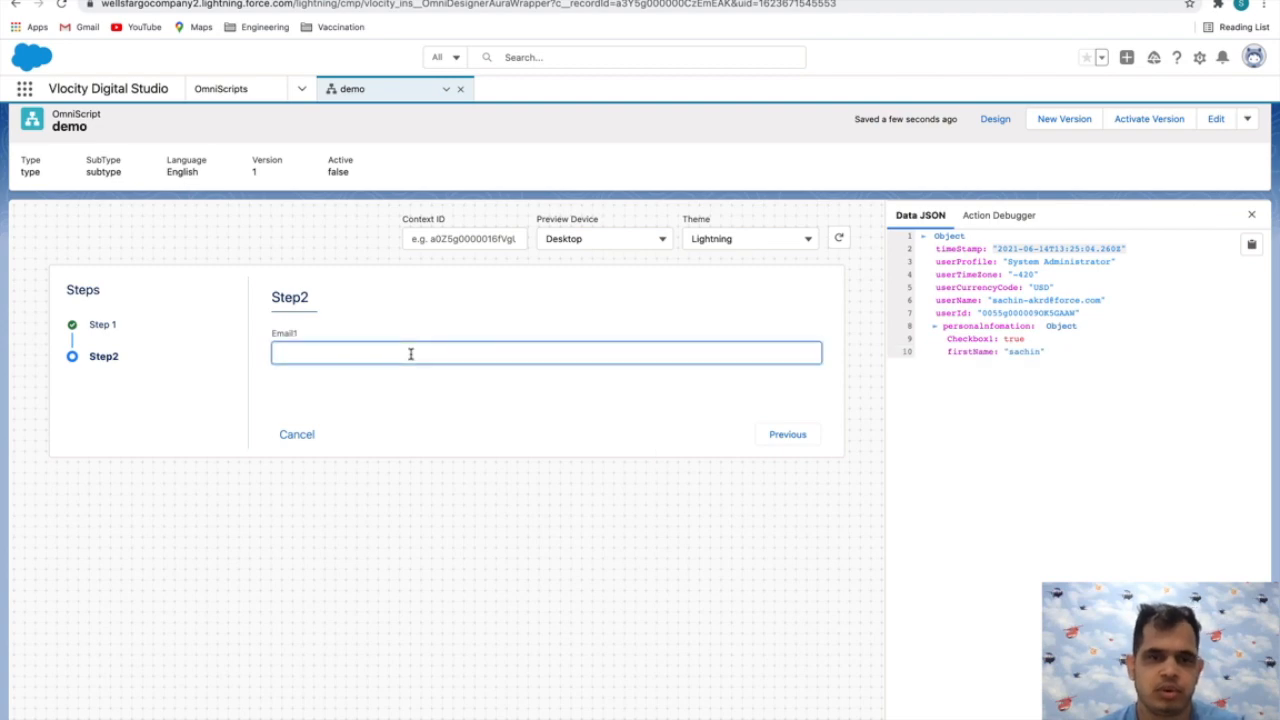
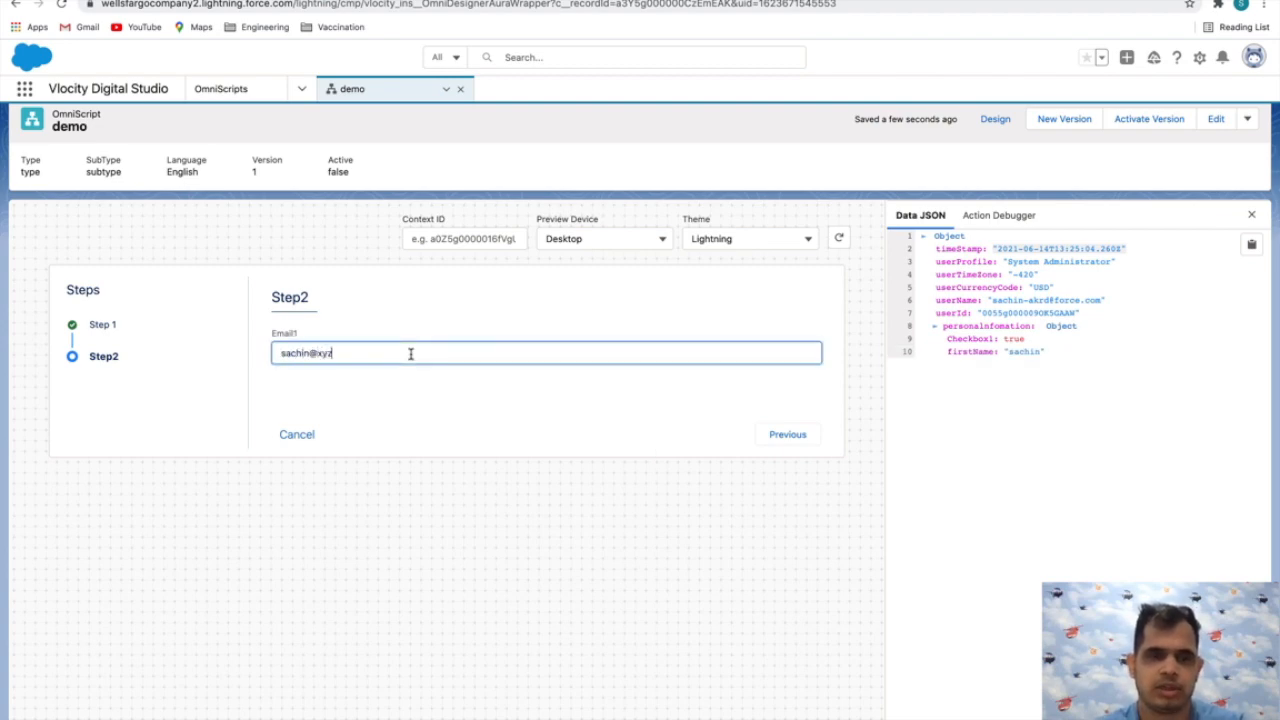
click(788, 605)
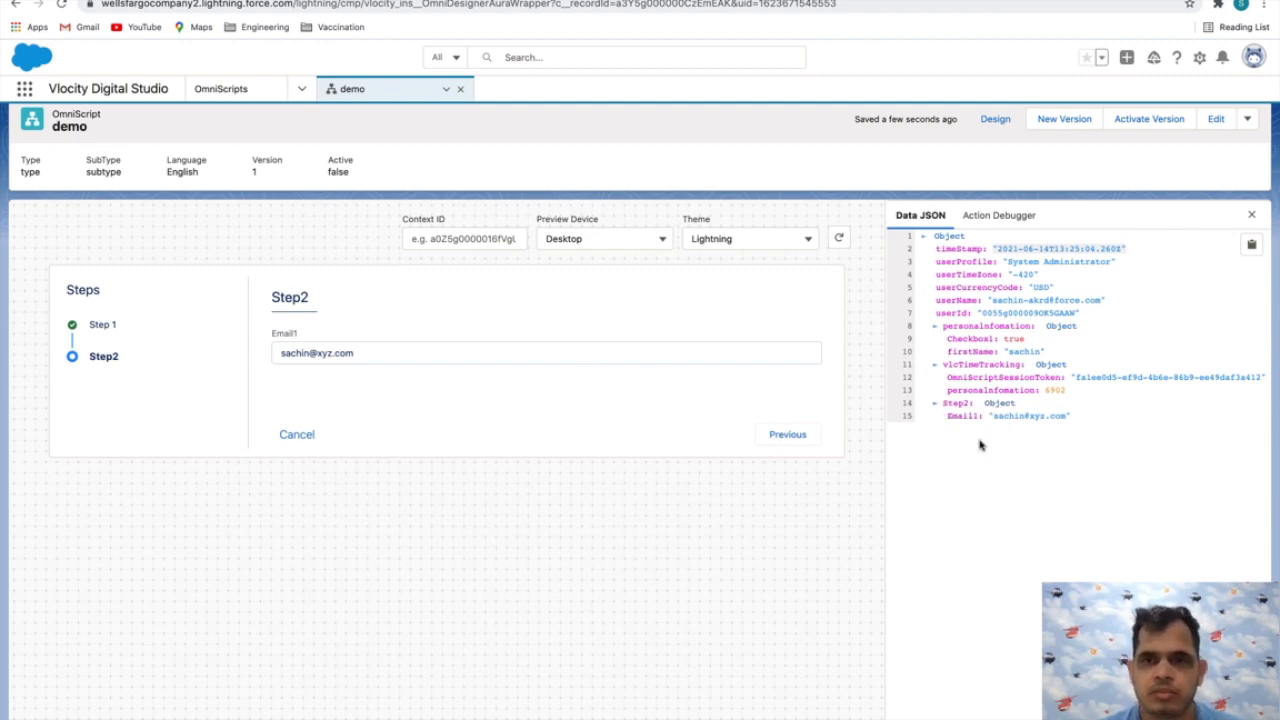
scroll(984, 300, up, 1)
click(982, 236)
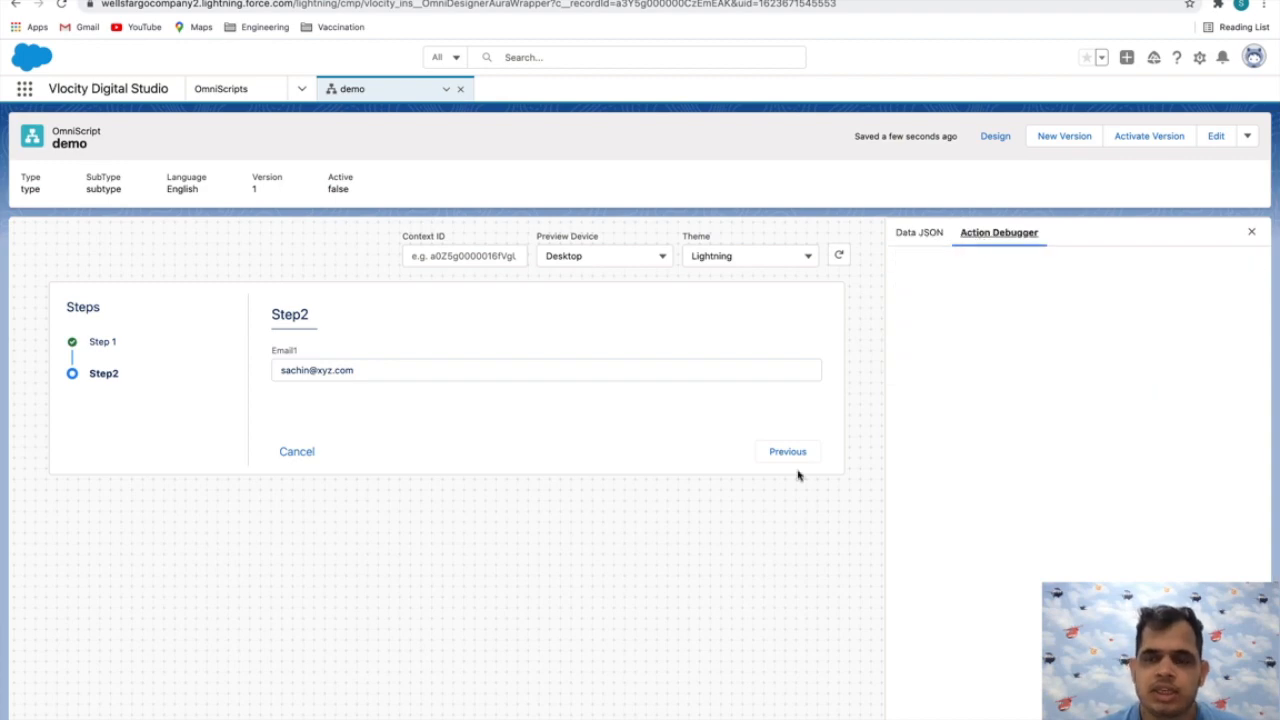